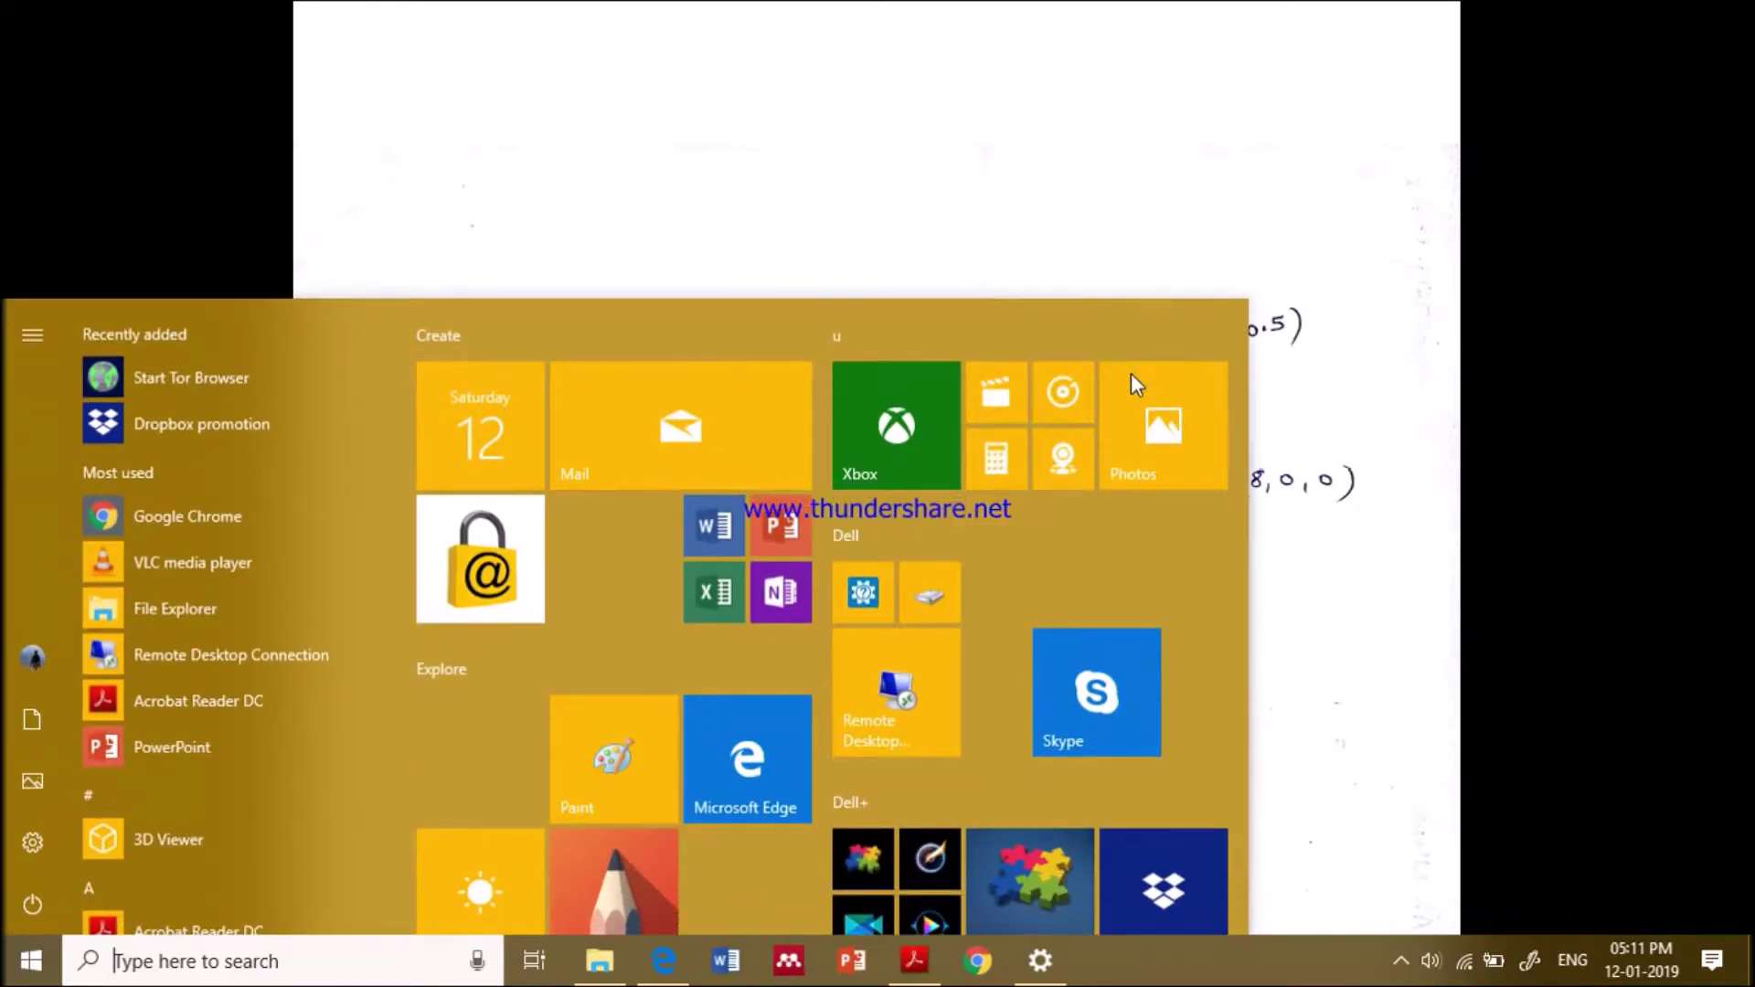
key("super")
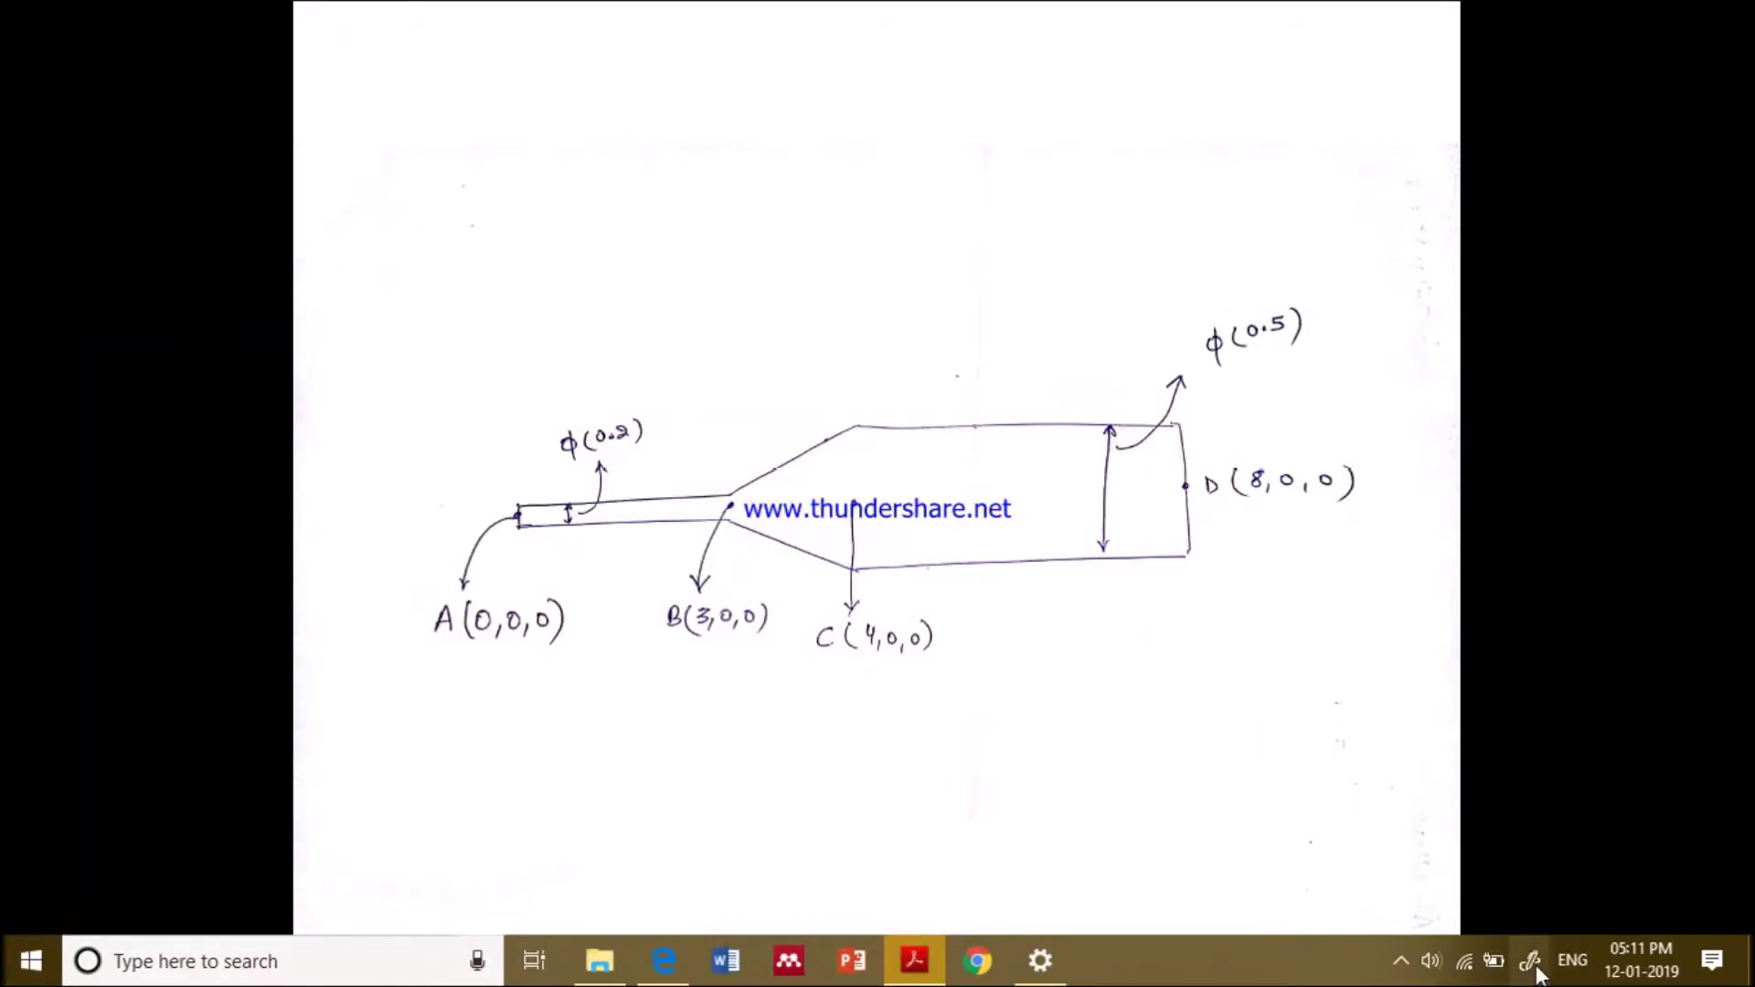
Take a Windows Ink Screen Sketch capture of the nozzle drawing.
left_click(1536, 963)
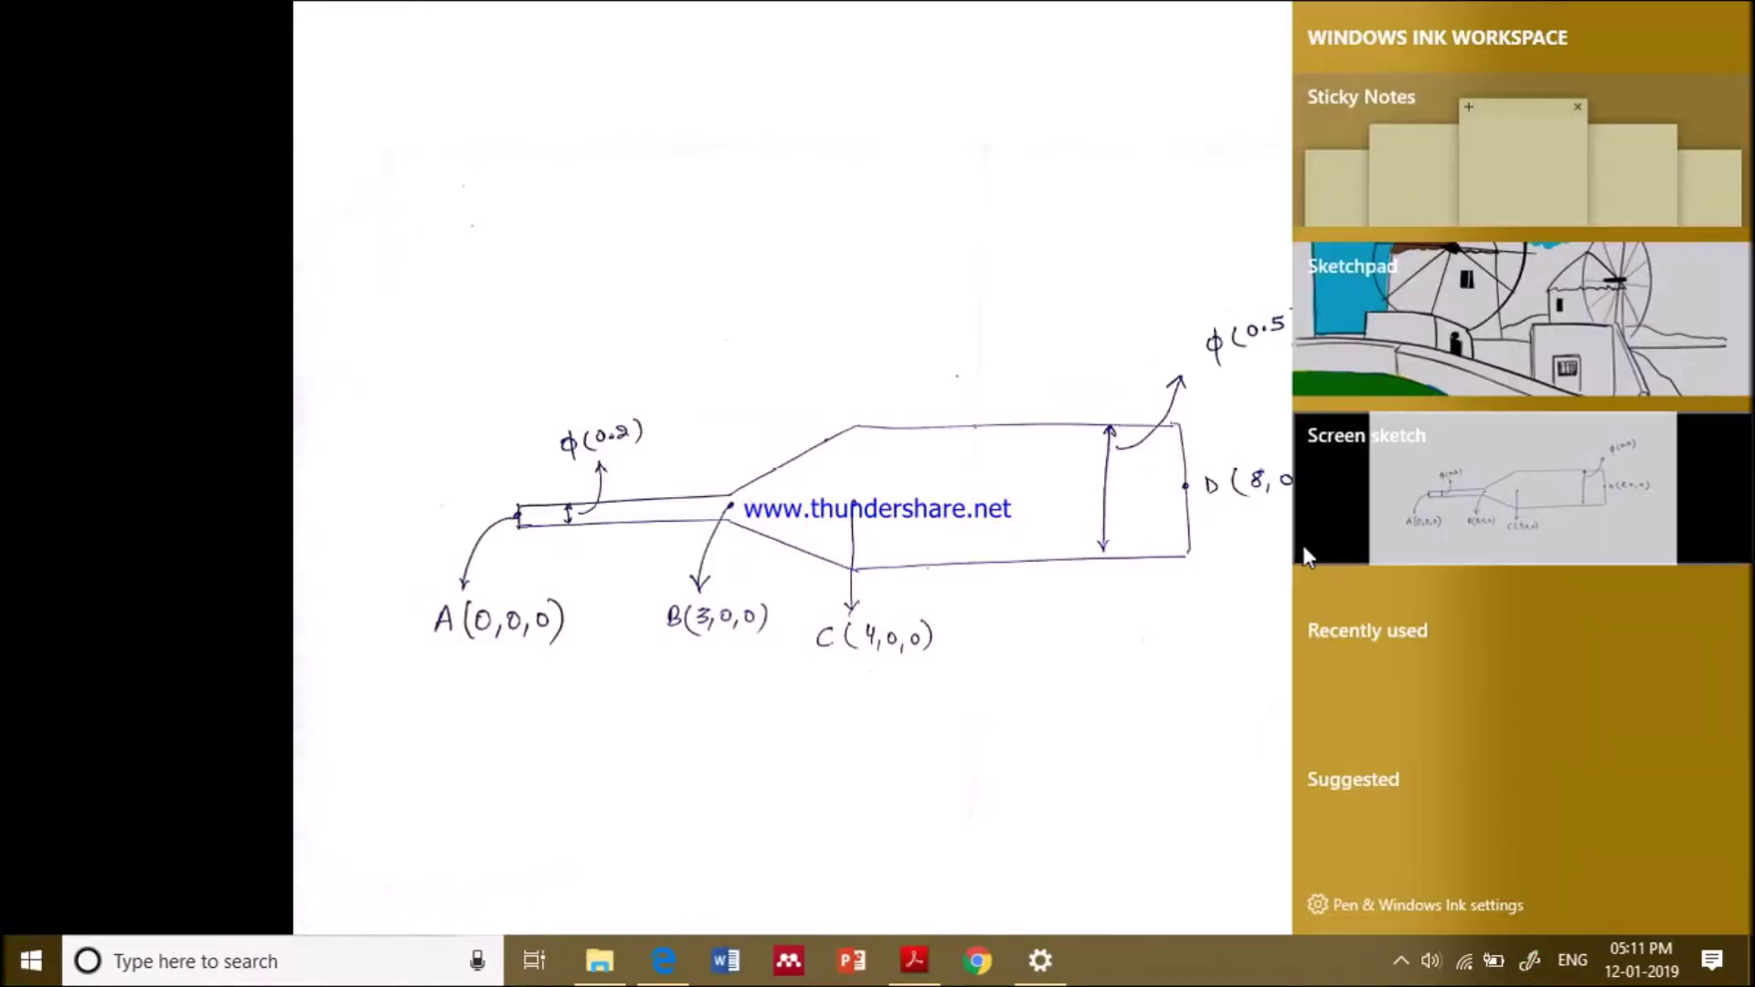
left_click(1367, 500)
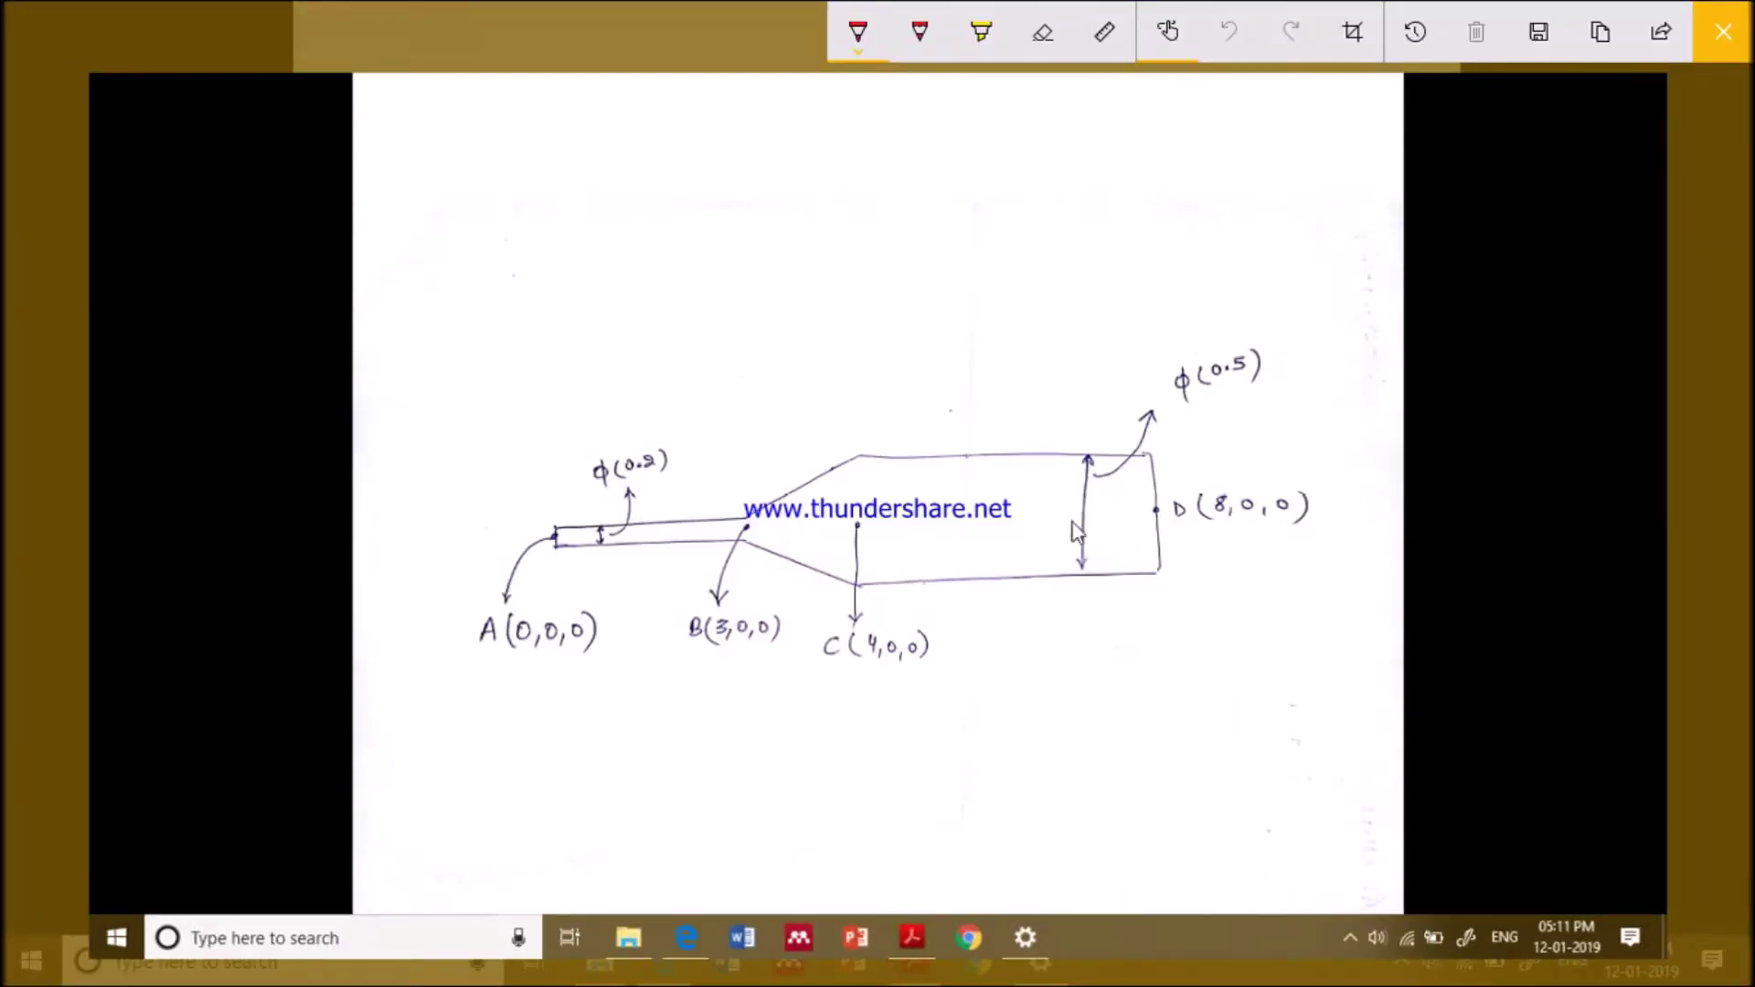
Mark A(0,0,0), B(3,0,0), C(4,0,0) and the 0.2 and 0.5 diameters in red ink.
mouse_move(638, 386)
left_mouse_down()
mouse_move(575, 553)
mouse_move(640, 425)
left_mouse_up()
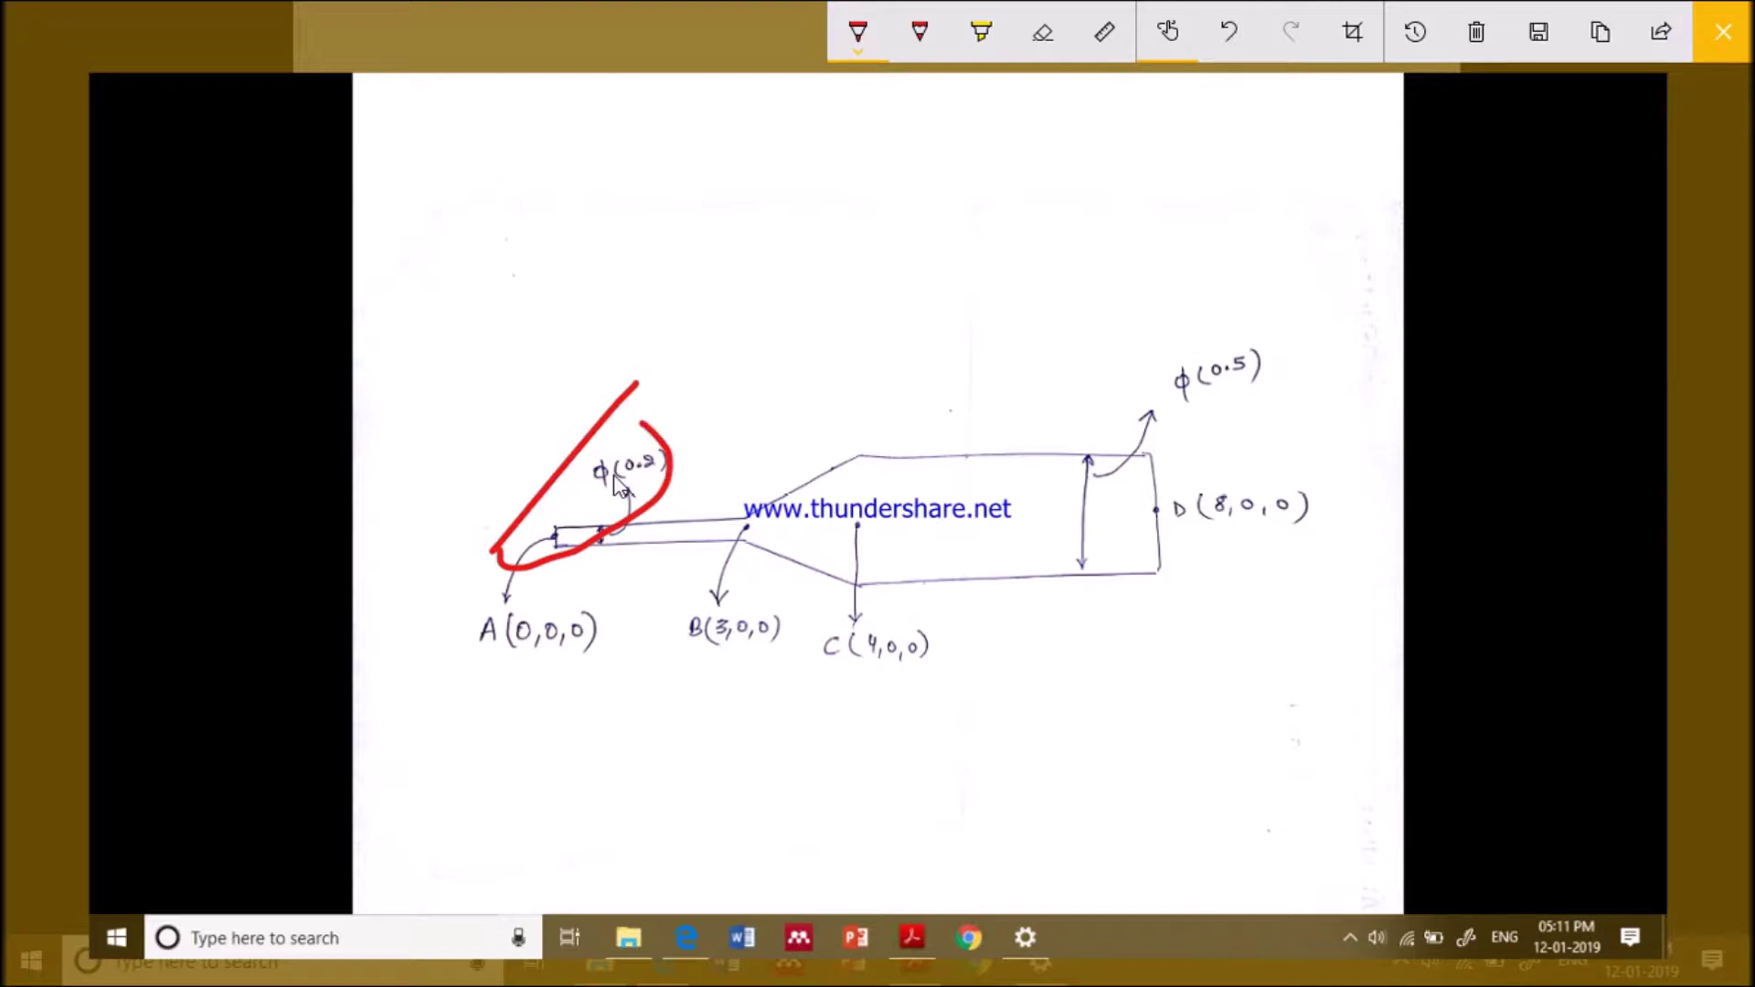
left_click_drag(549, 587, 577, 582)
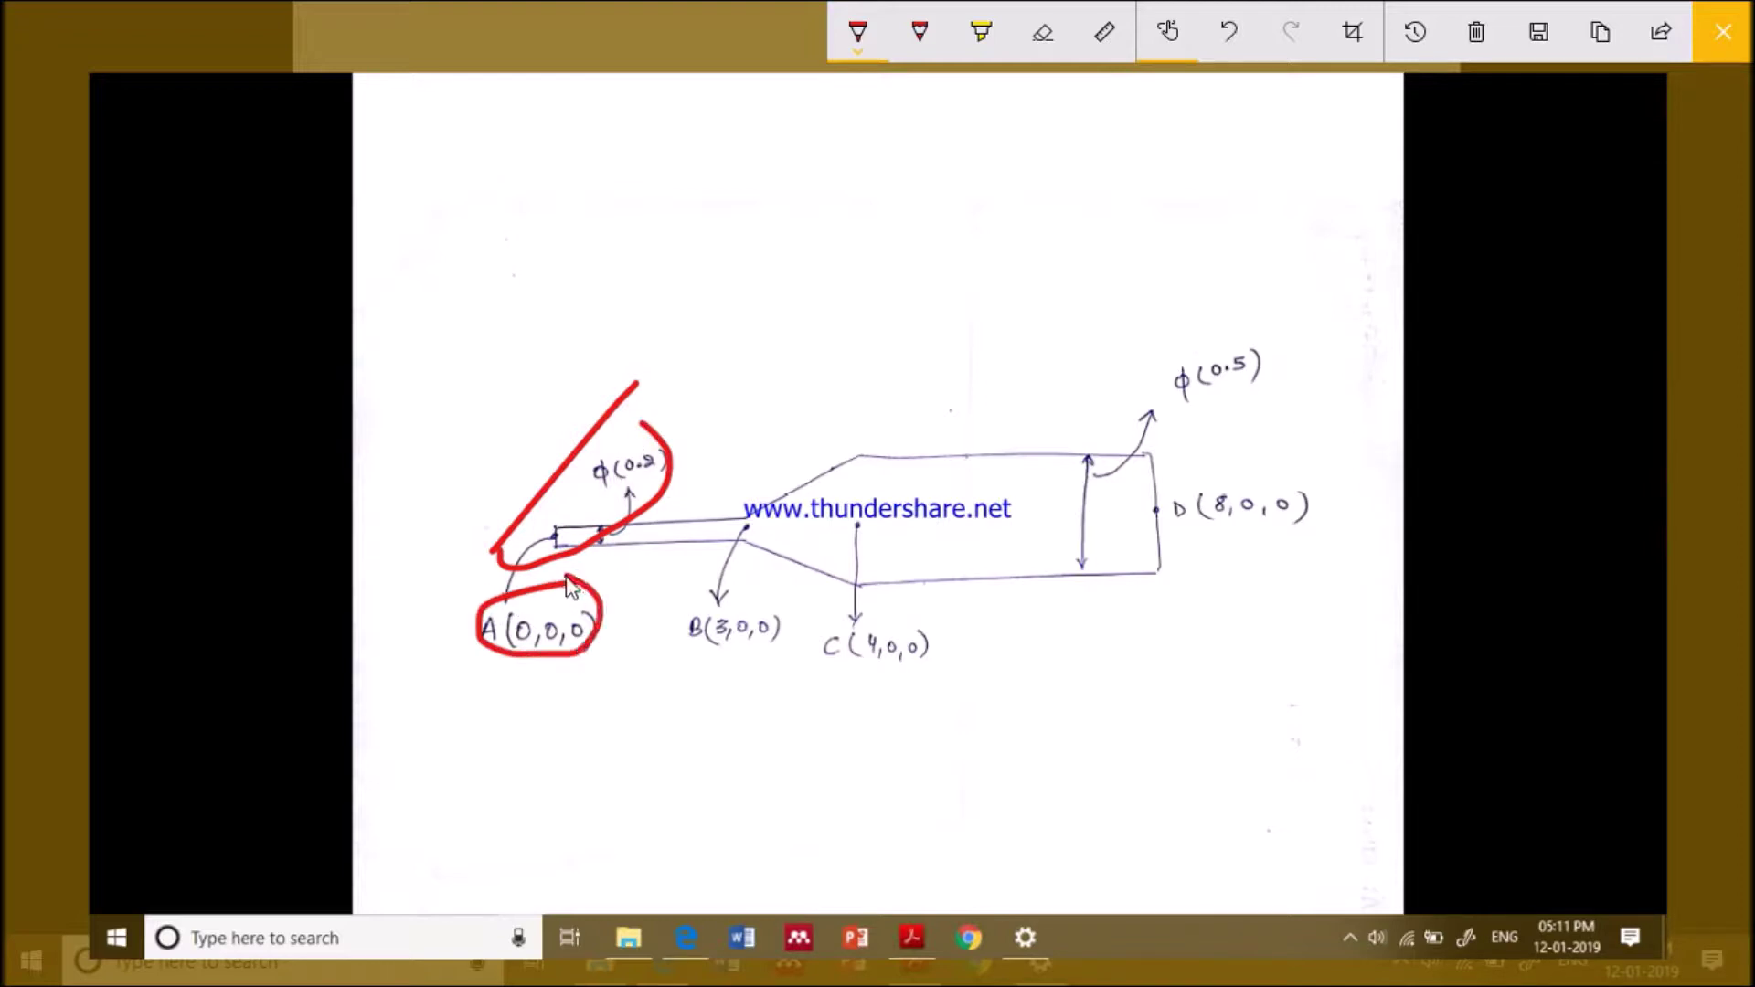
left_click_drag(864, 600, 929, 598)
left_click_drag(1284, 454, 1207, 450)
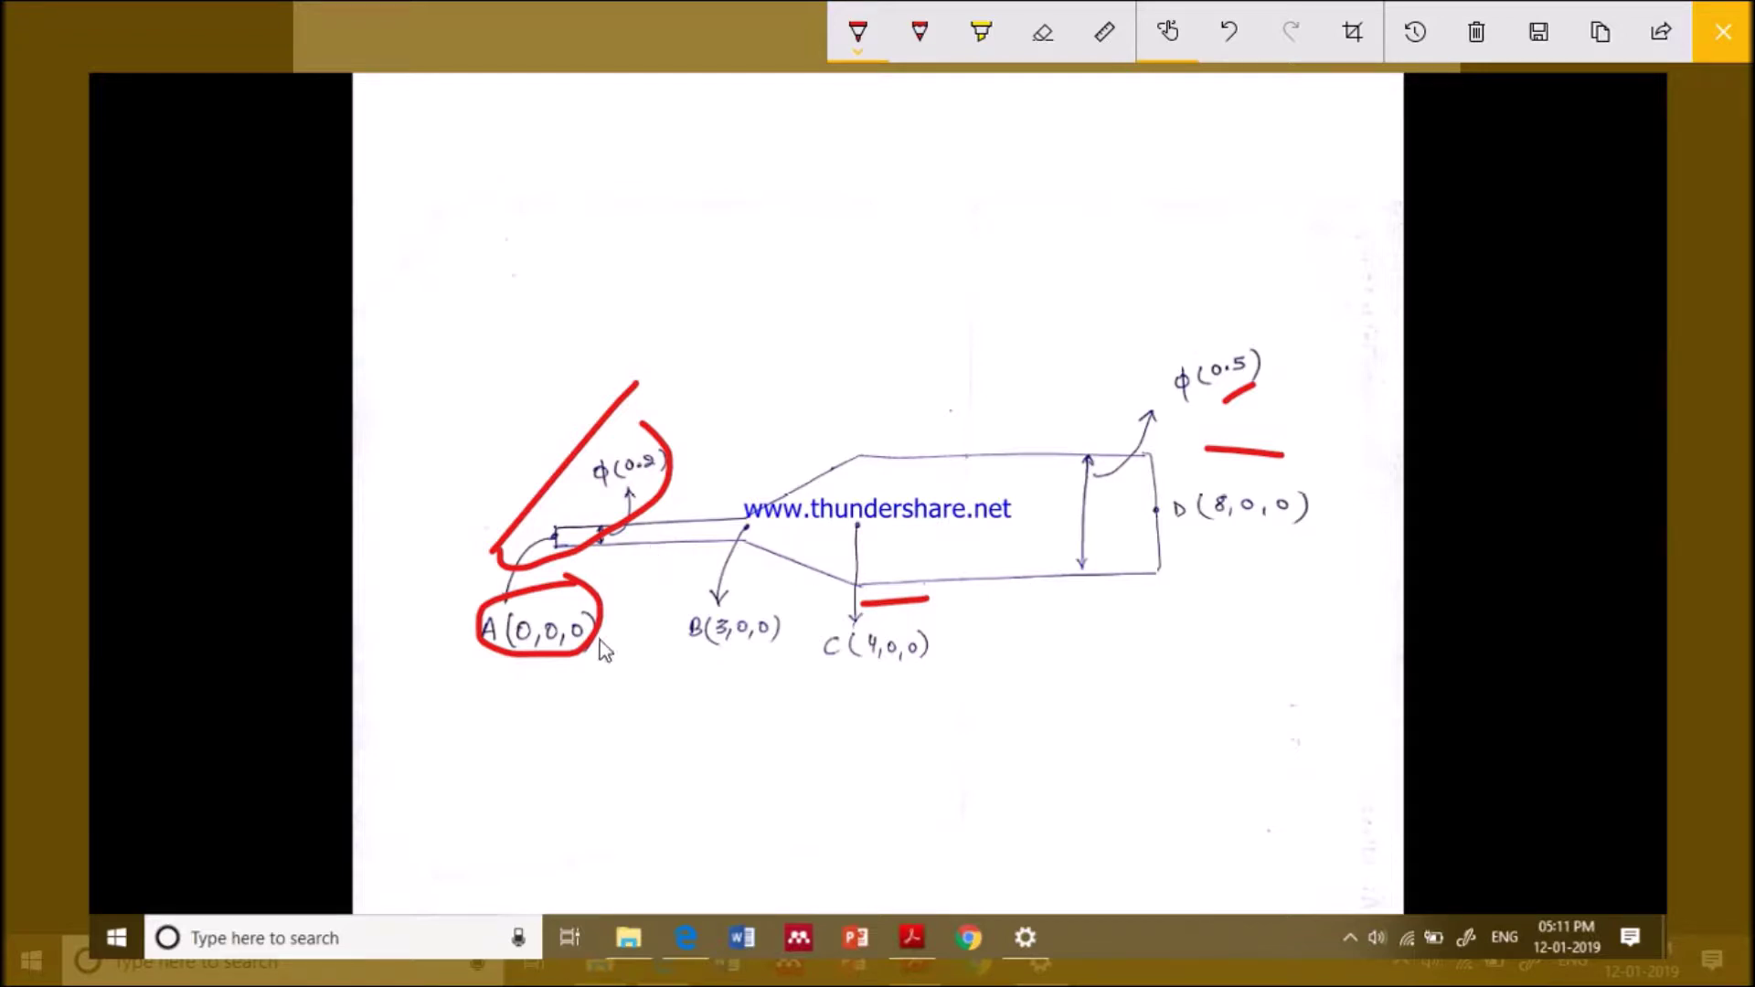
mouse_move(671, 599)
left_mouse_down()
mouse_move(799, 603)
mouse_move(676, 593)
left_mouse_up()
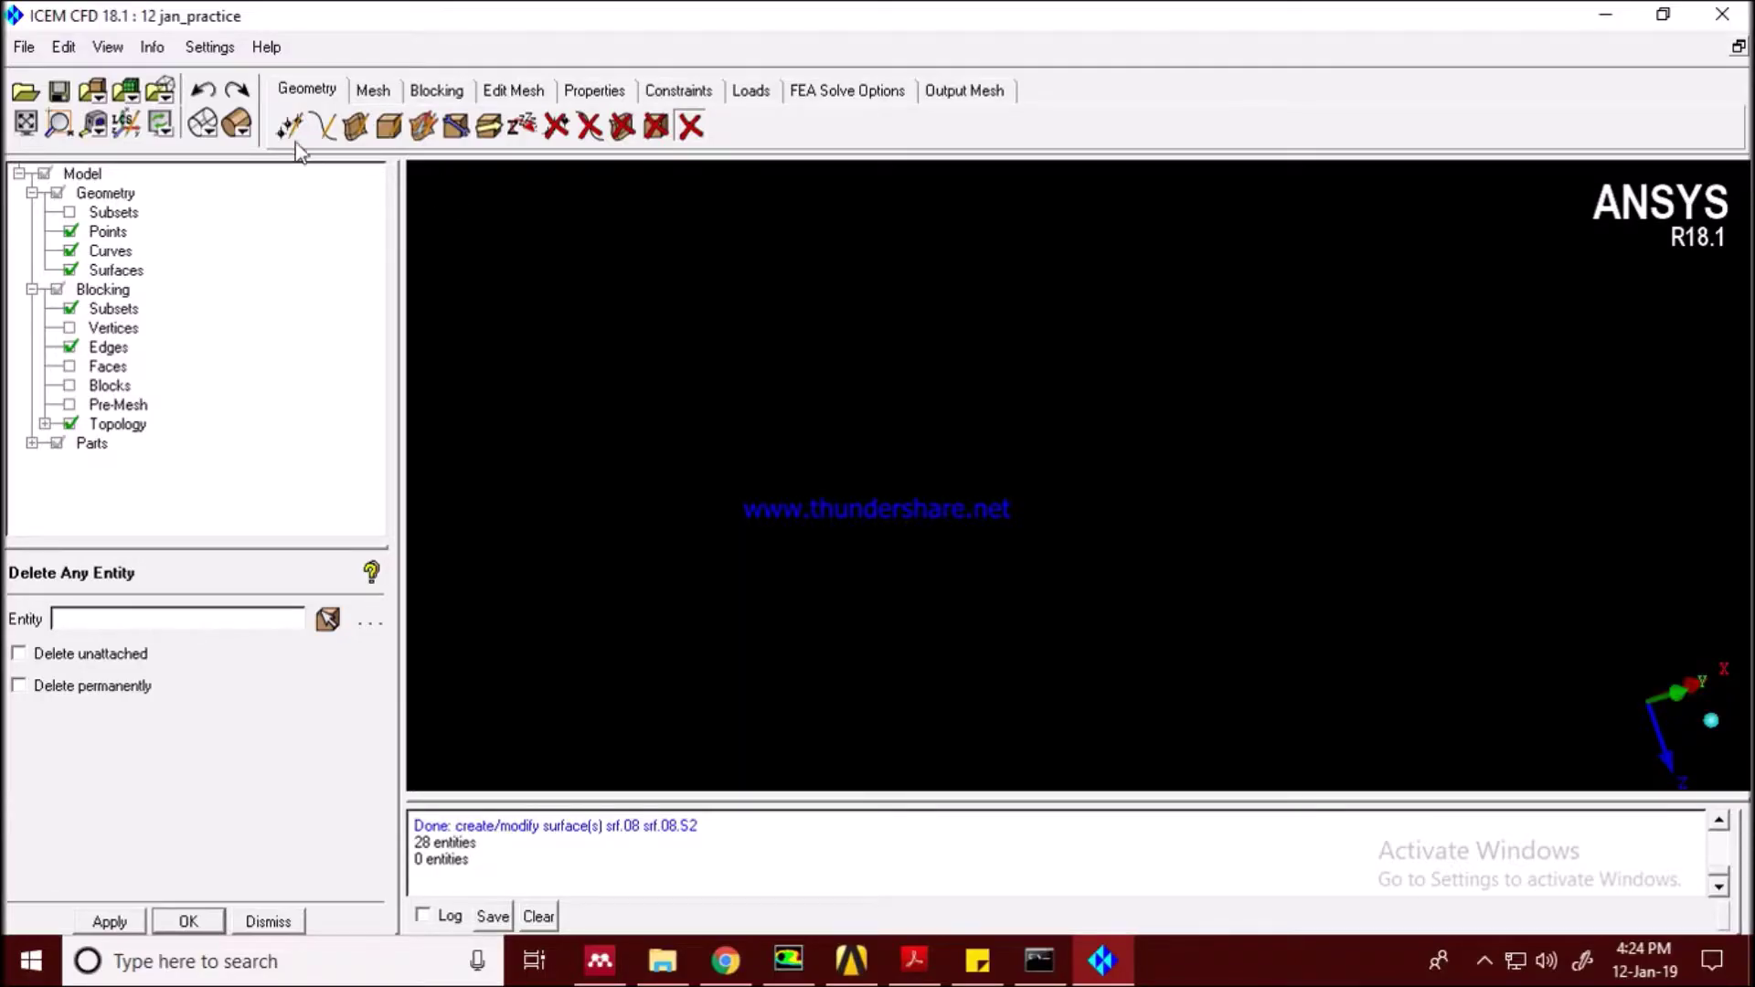
Place explicit-coordinate points at (0,0,0), (3,0,0), (4,0,0) and (8,0,0).
left_click(290, 130)
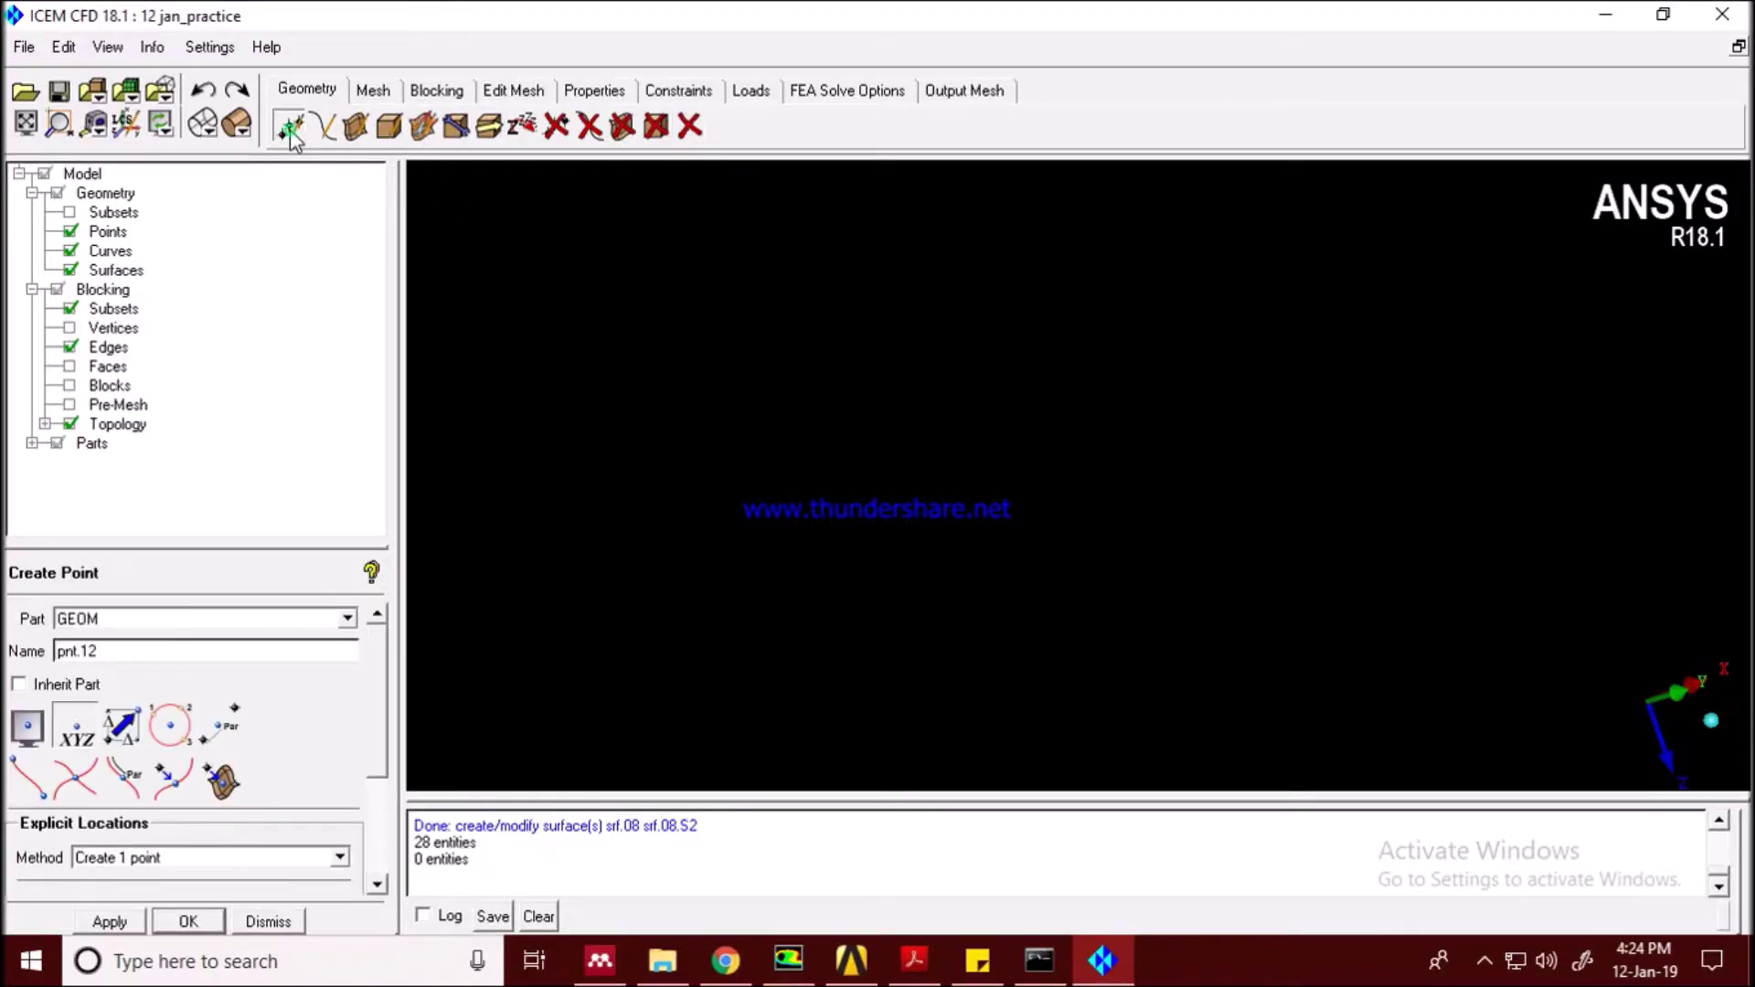
scroll(384, 713, "down", 3)
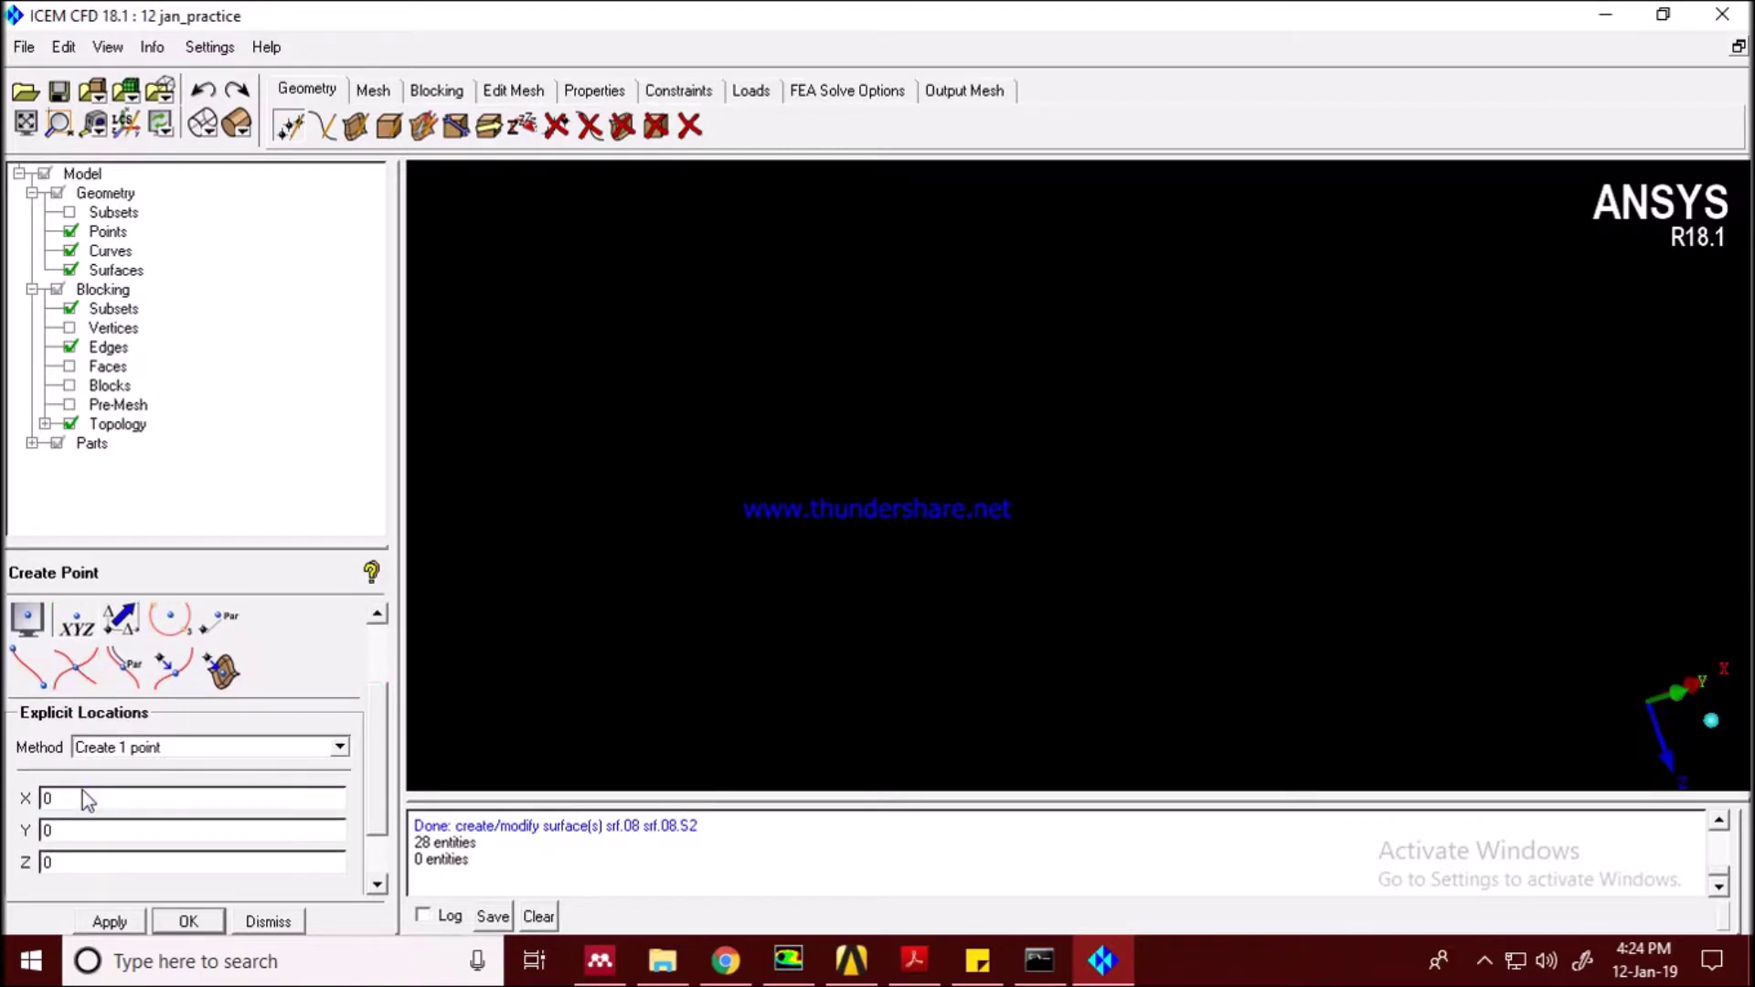
left_click(190, 923)
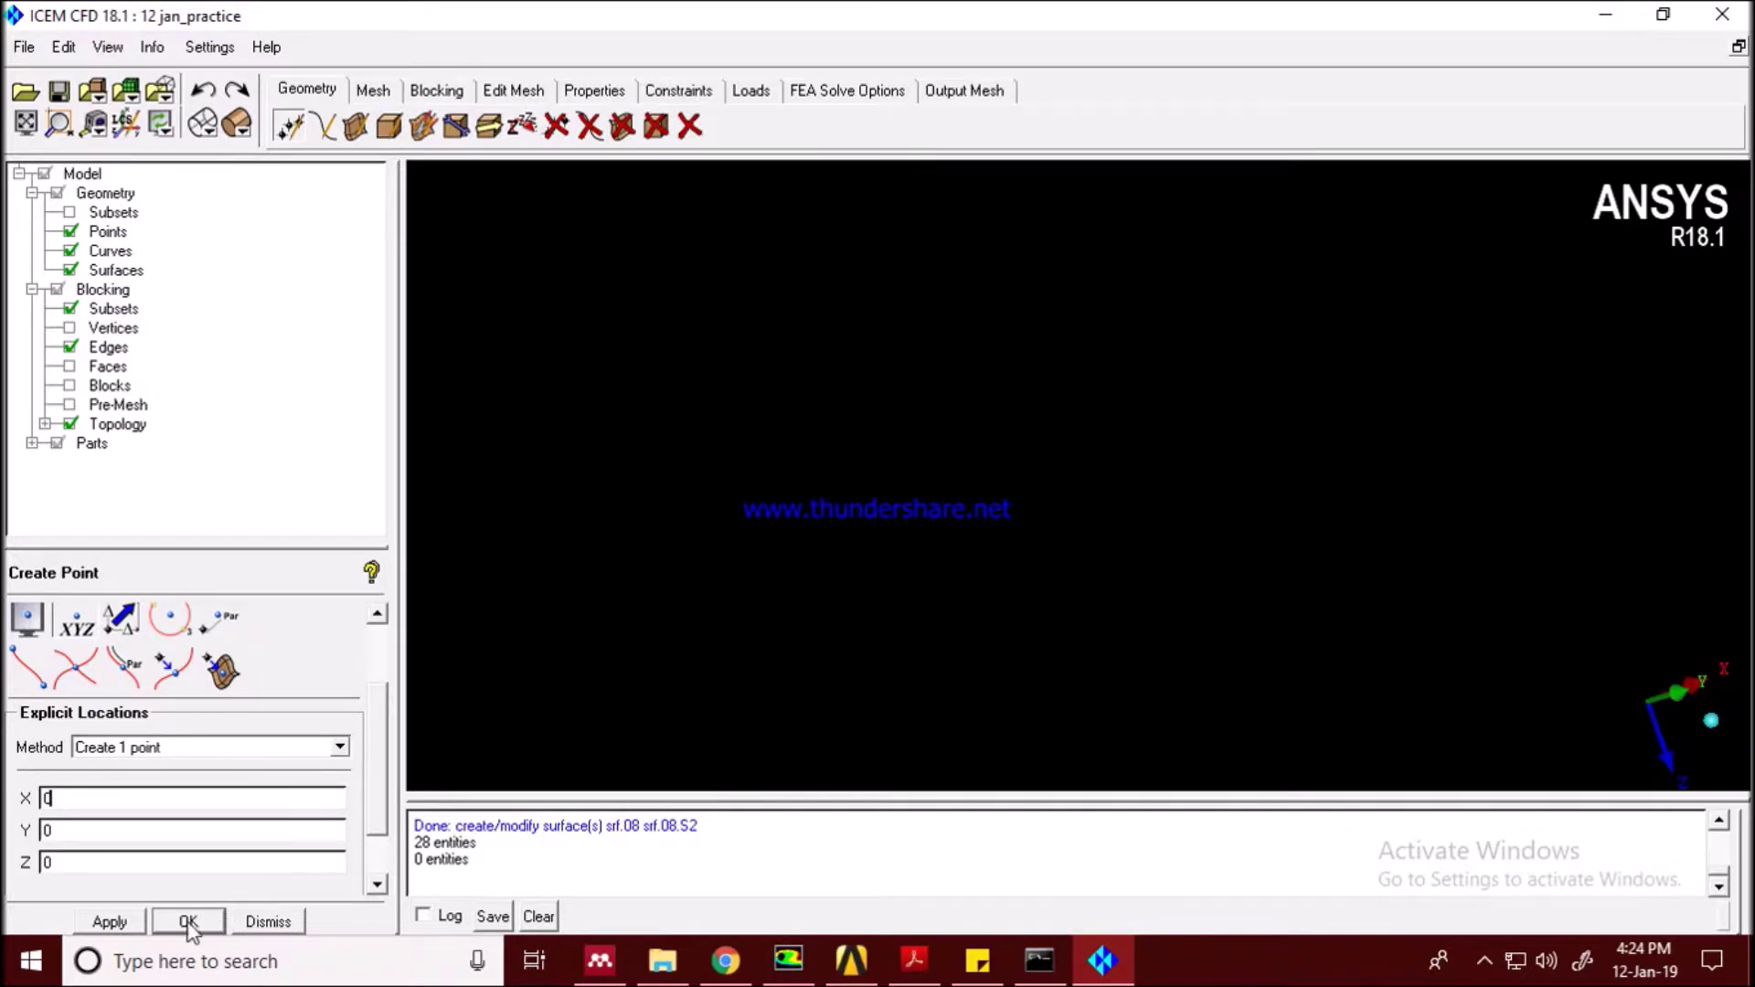
left_click(124, 924)
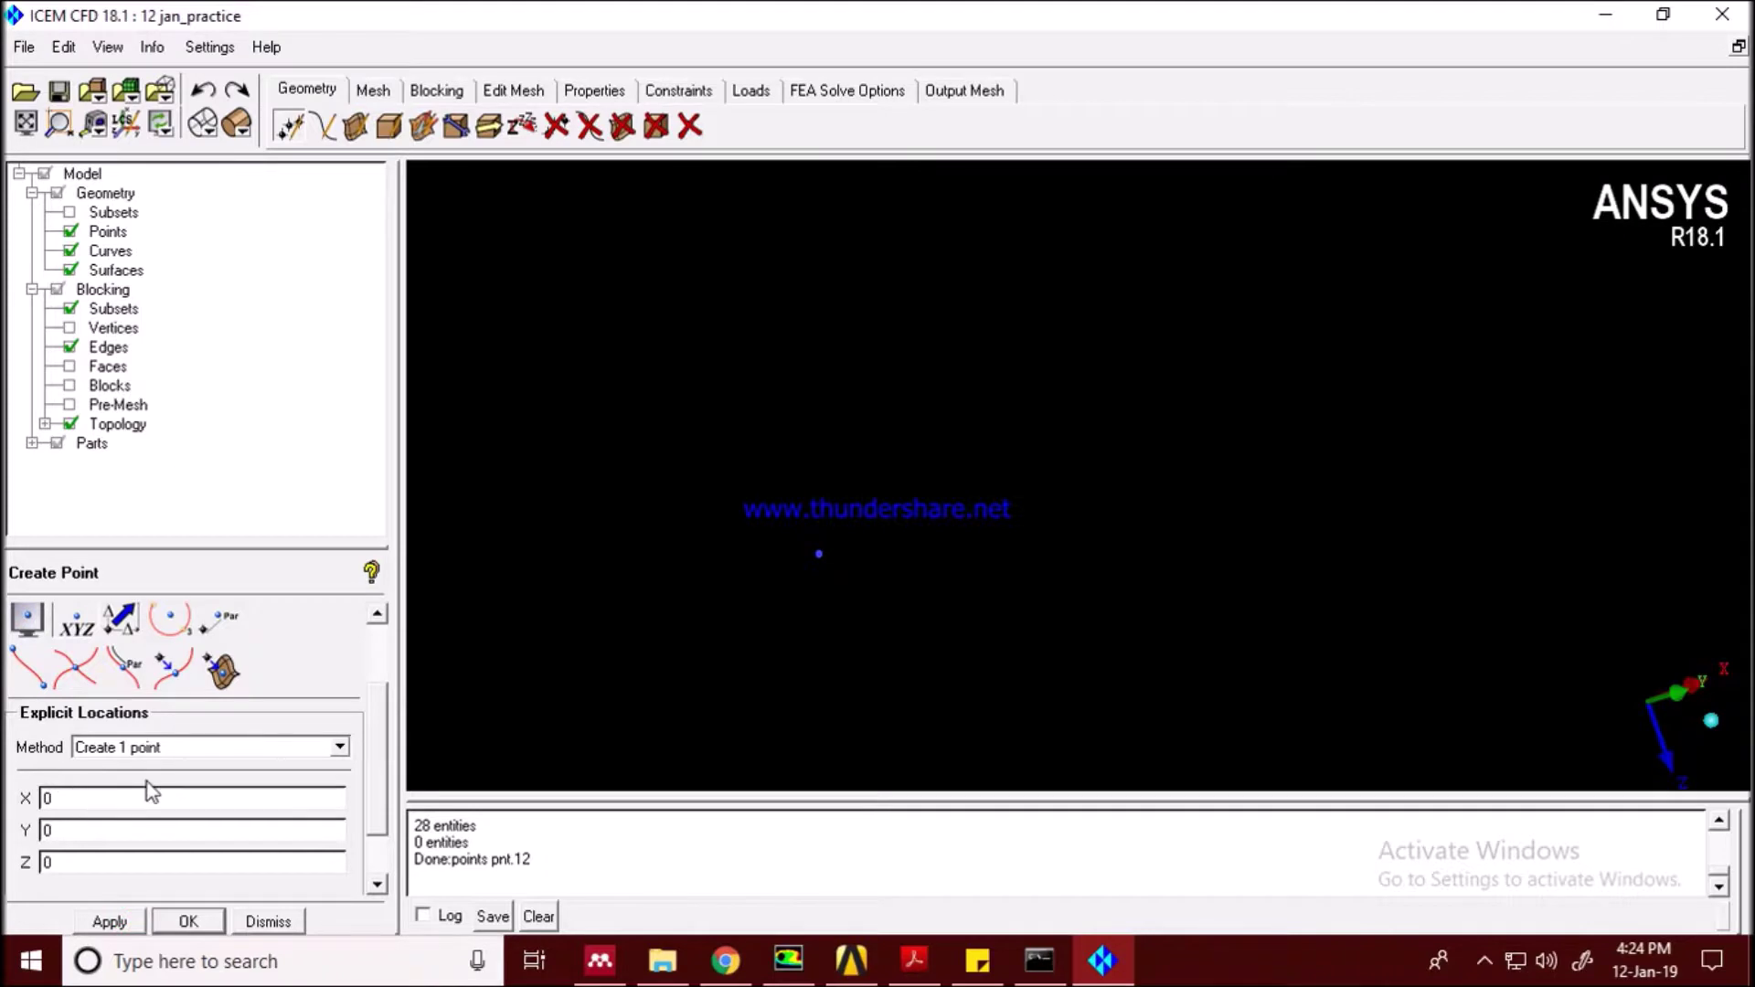
double_click(60, 800)
type("3")
left_click(109, 922)
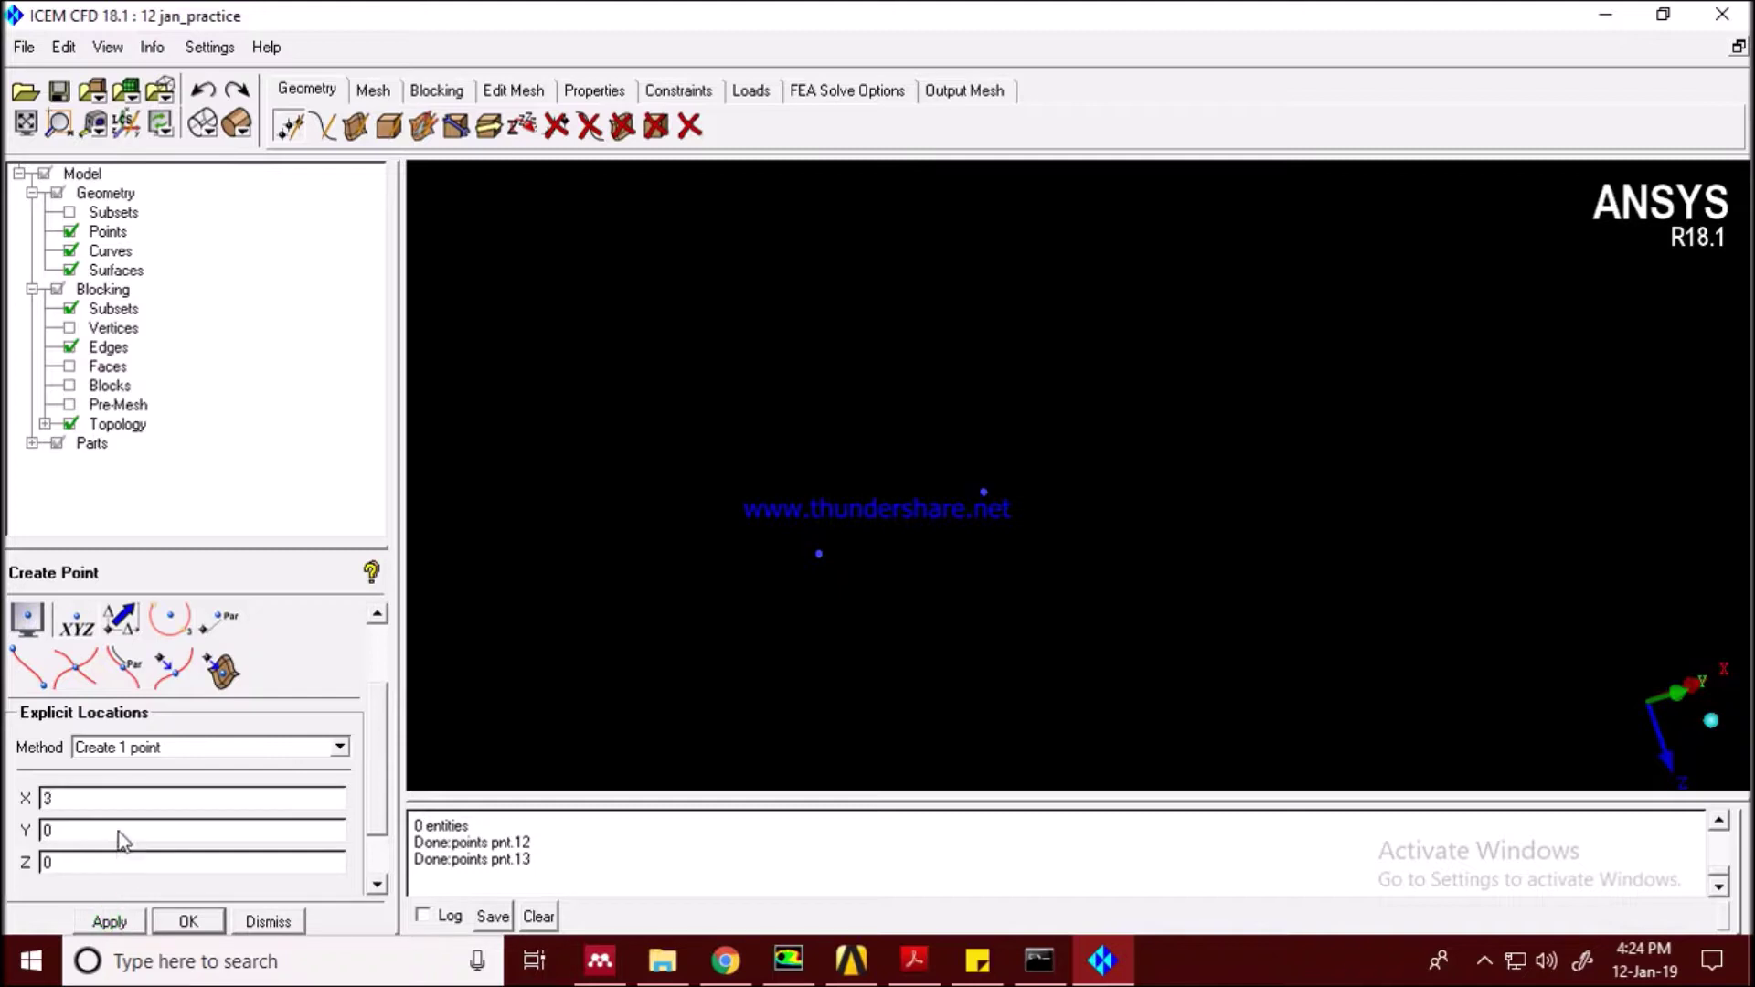
double_click(87, 801)
type("4")
left_click(110, 927)
double_click(63, 801)
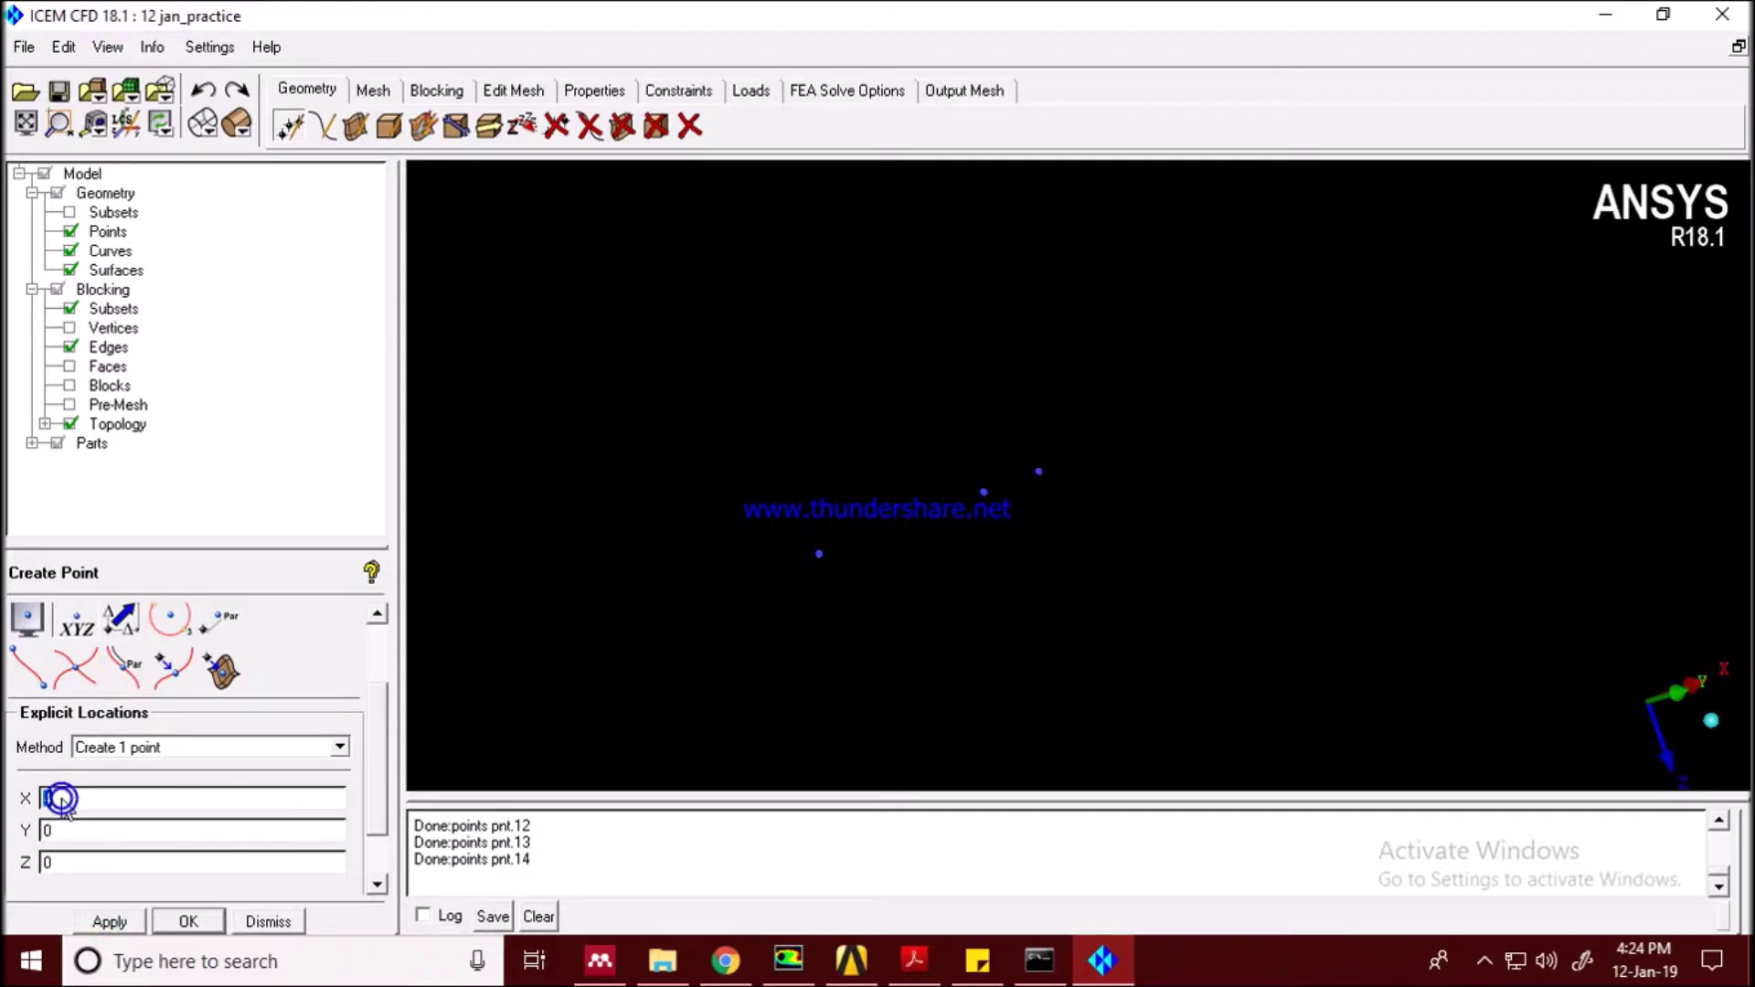
type("8")
key("Return")
mouse_move(752, 485)
left_mouse_down()
mouse_move(992, 553)
mouse_move(990, 514)
left_mouse_up()
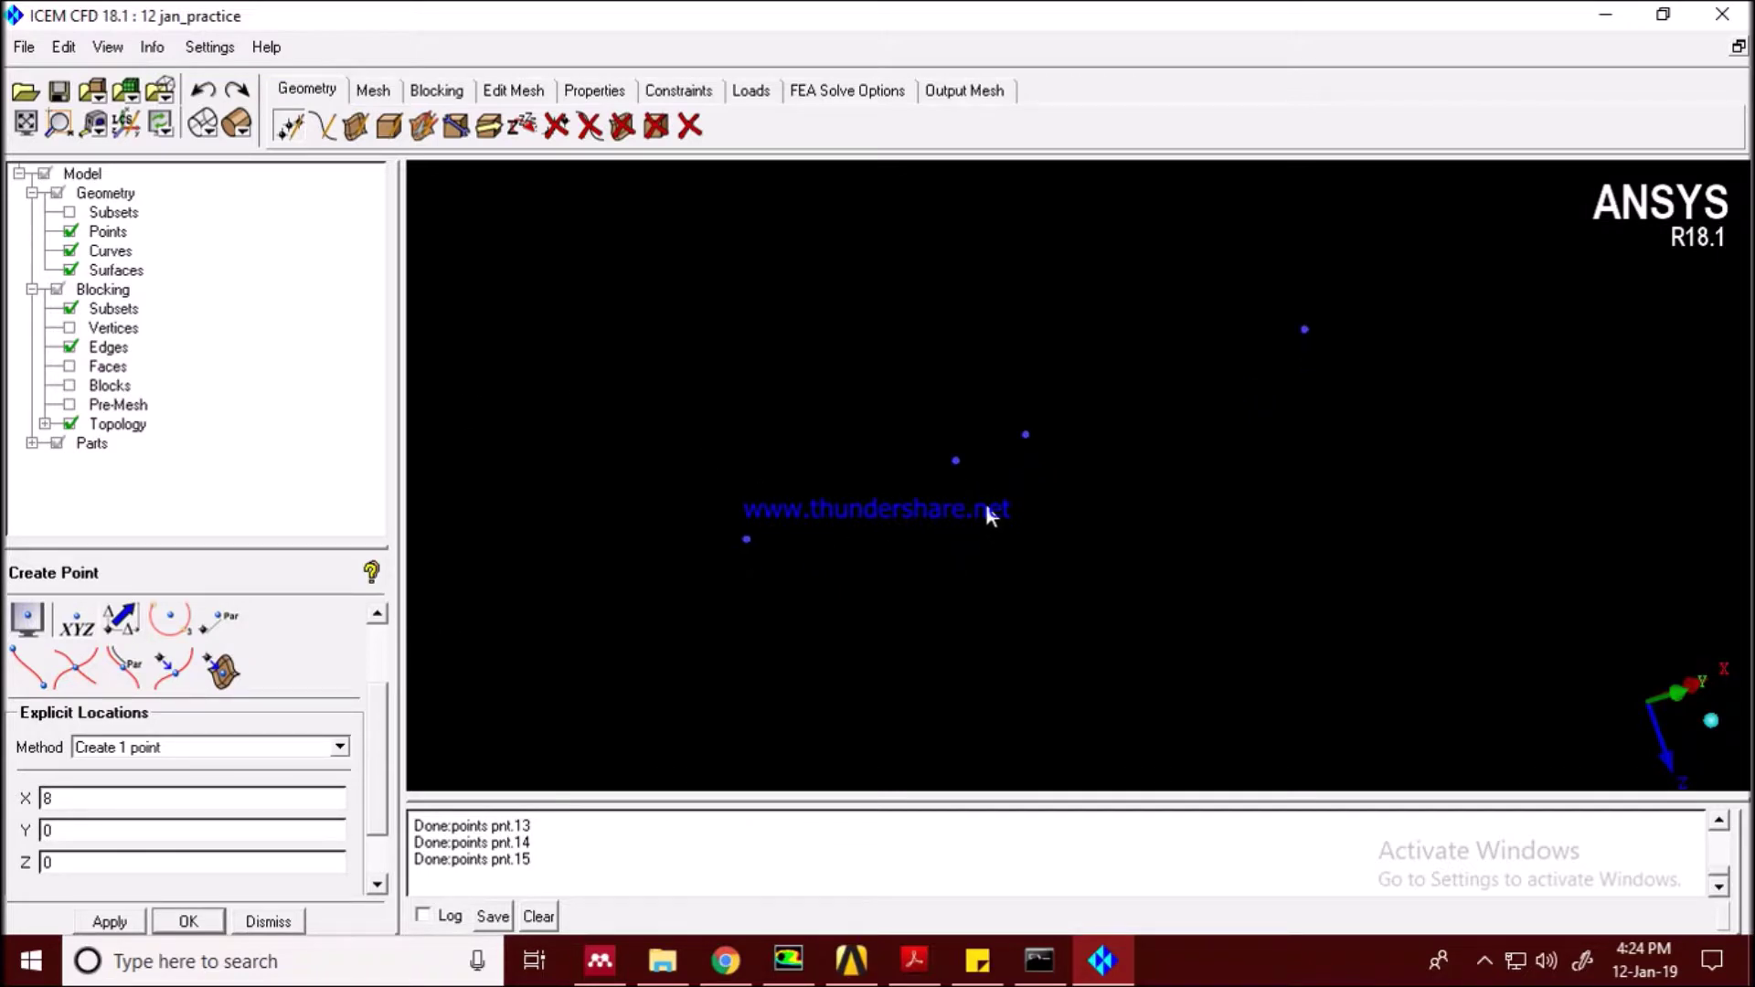
left_click(948, 471)
left_click_drag(1005, 466, 1031, 460)
left_click_drag(1150, 400, 998, 484)
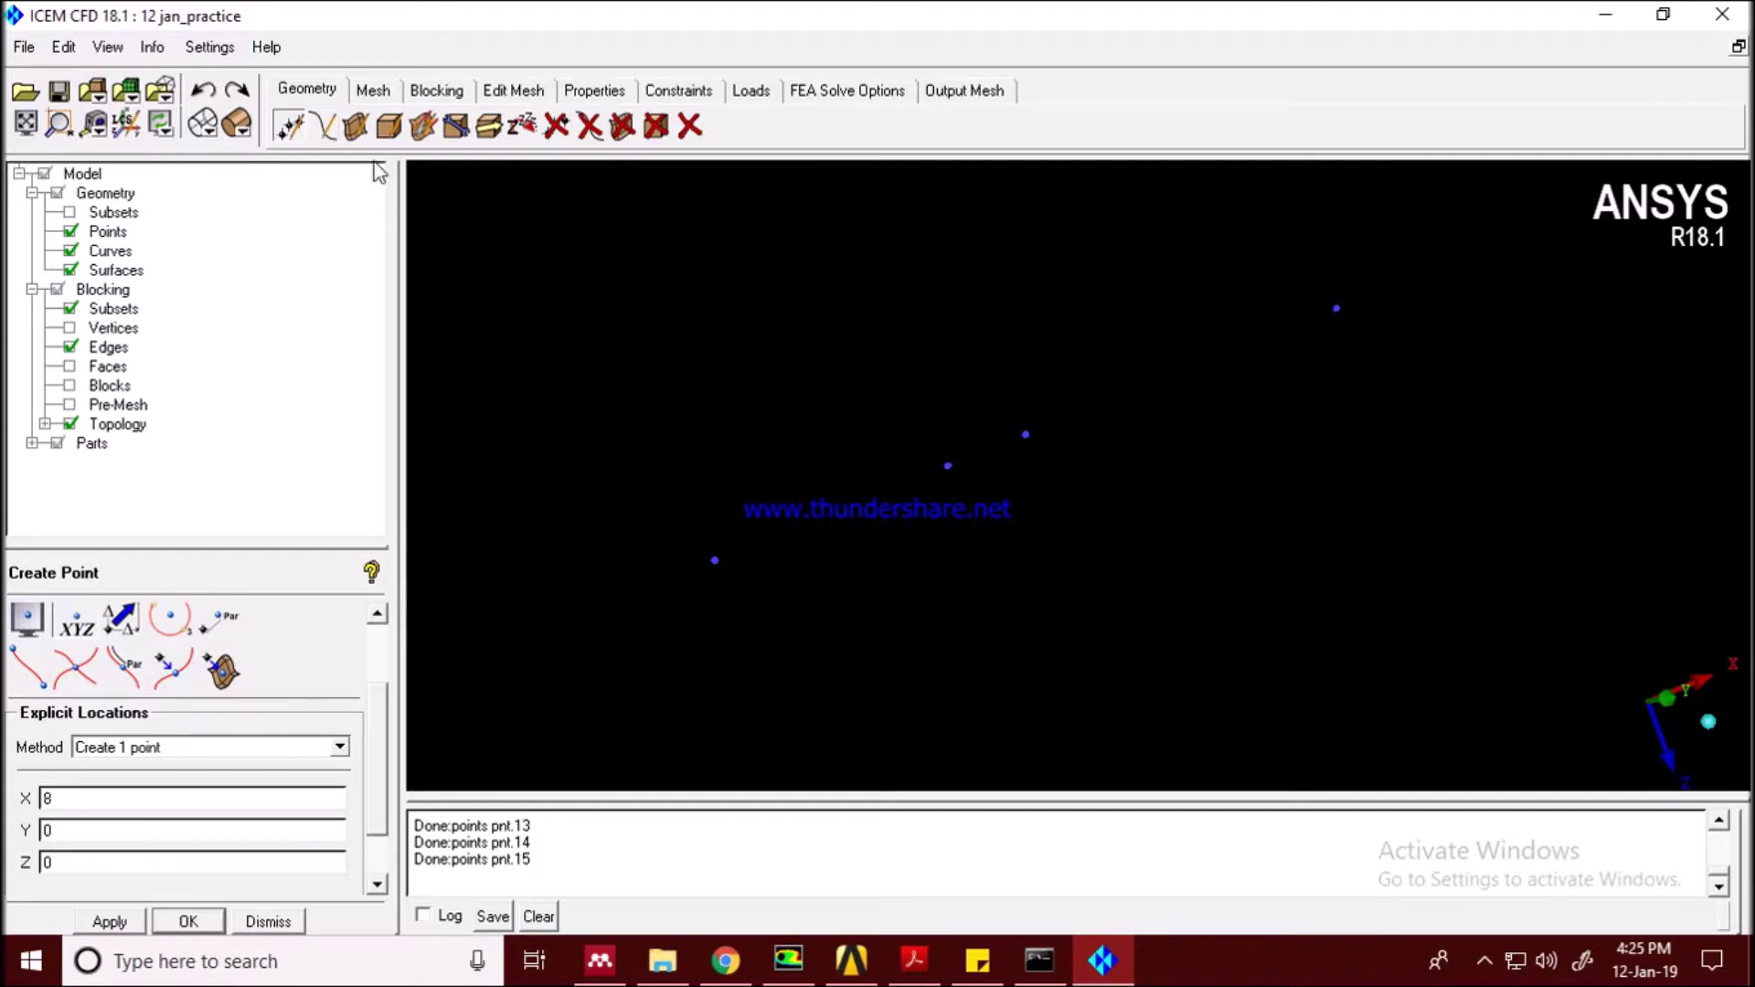
Set up a capped cylinder surface with both radii set to 0.2.
left_click(356, 128)
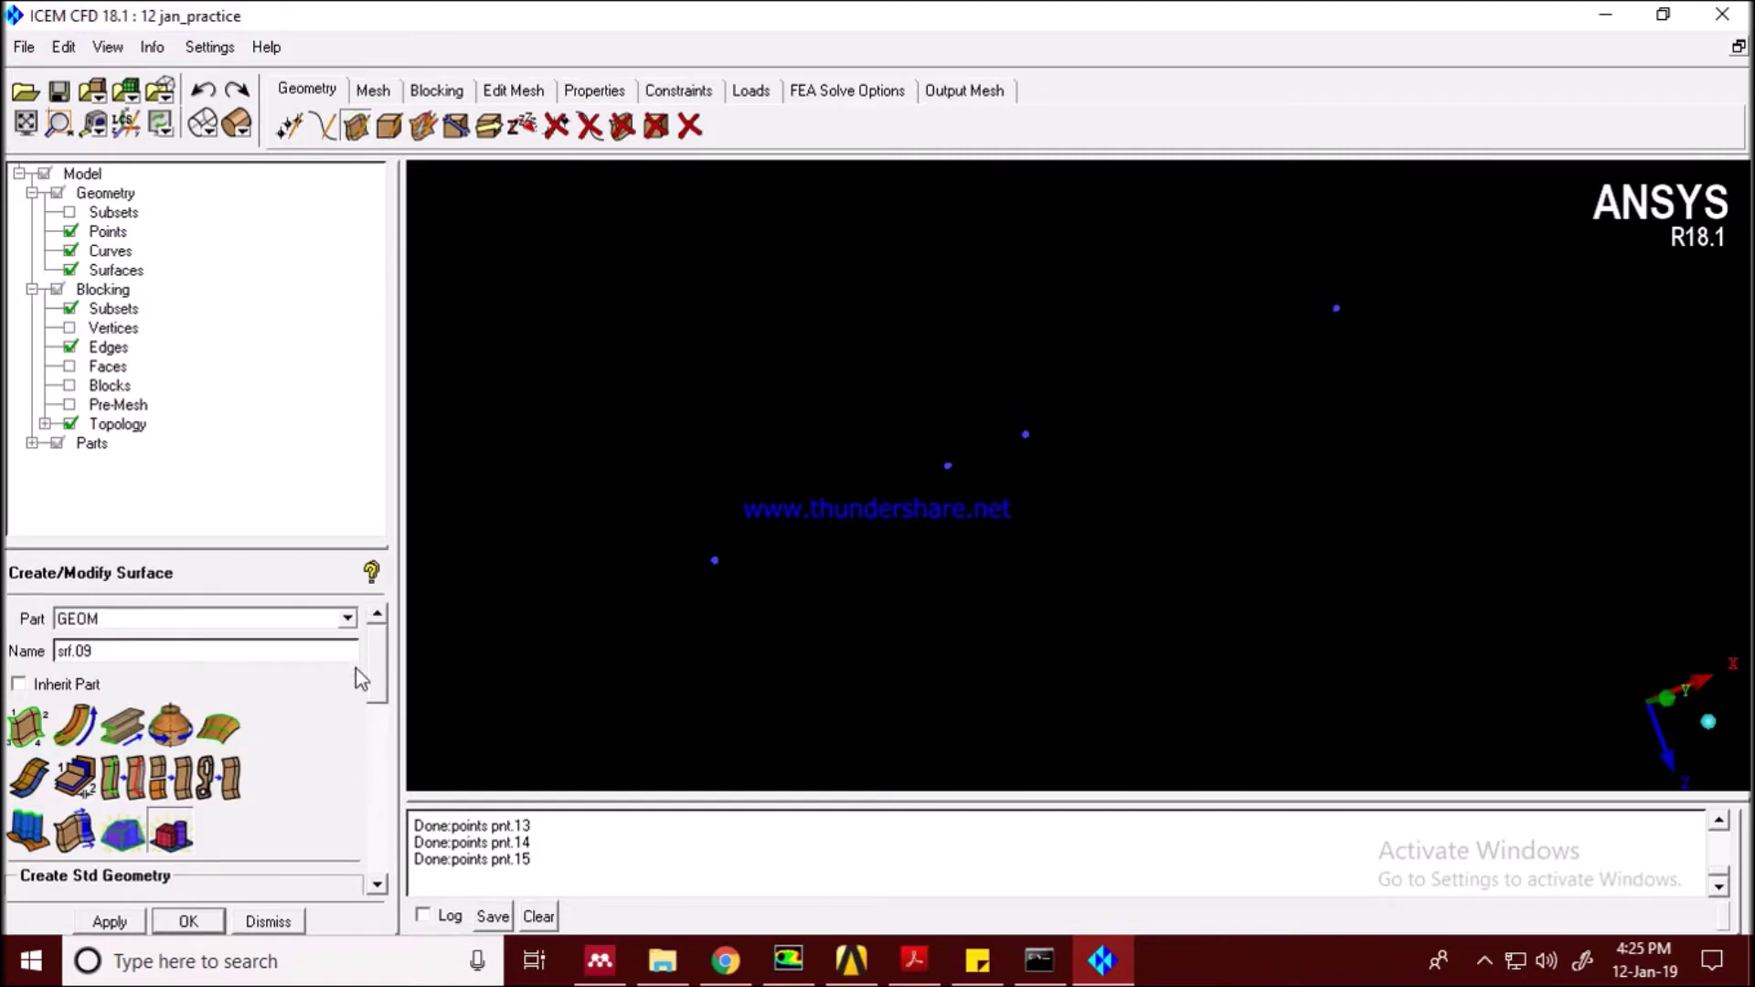
mouse_move(379, 672)
left_mouse_down()
mouse_move(382, 693)
mouse_move(352, 706)
left_mouse_up()
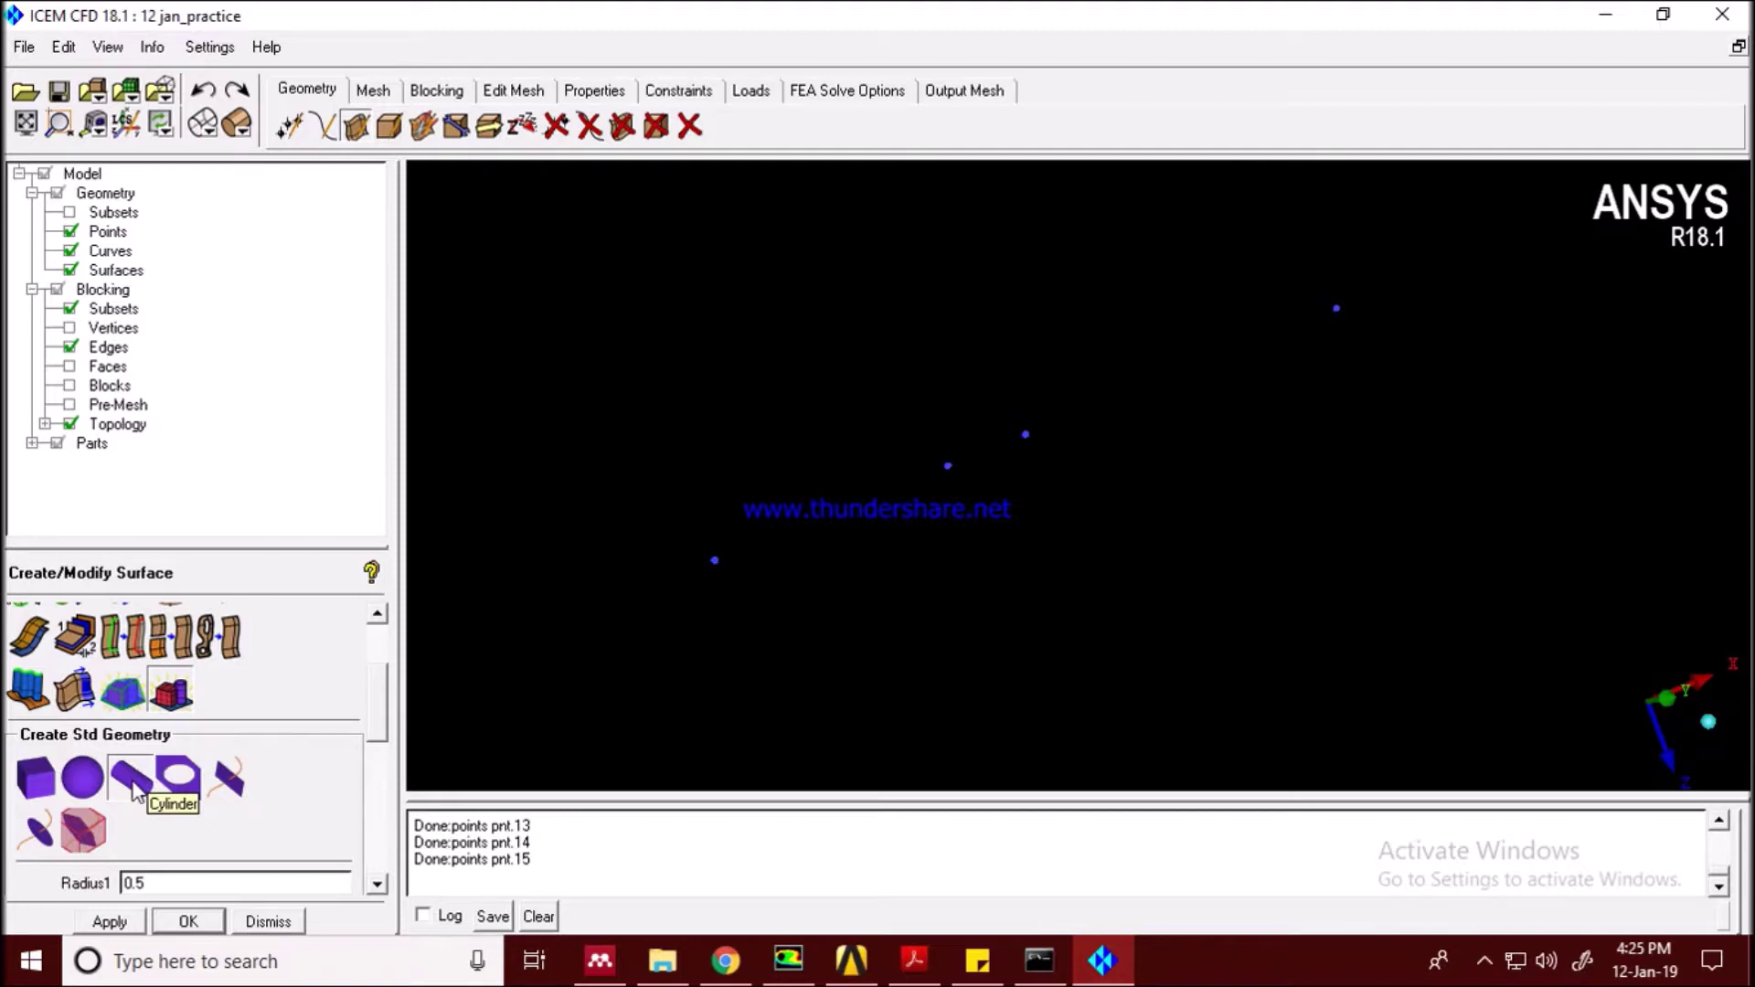
scroll(384, 713, "down", 5)
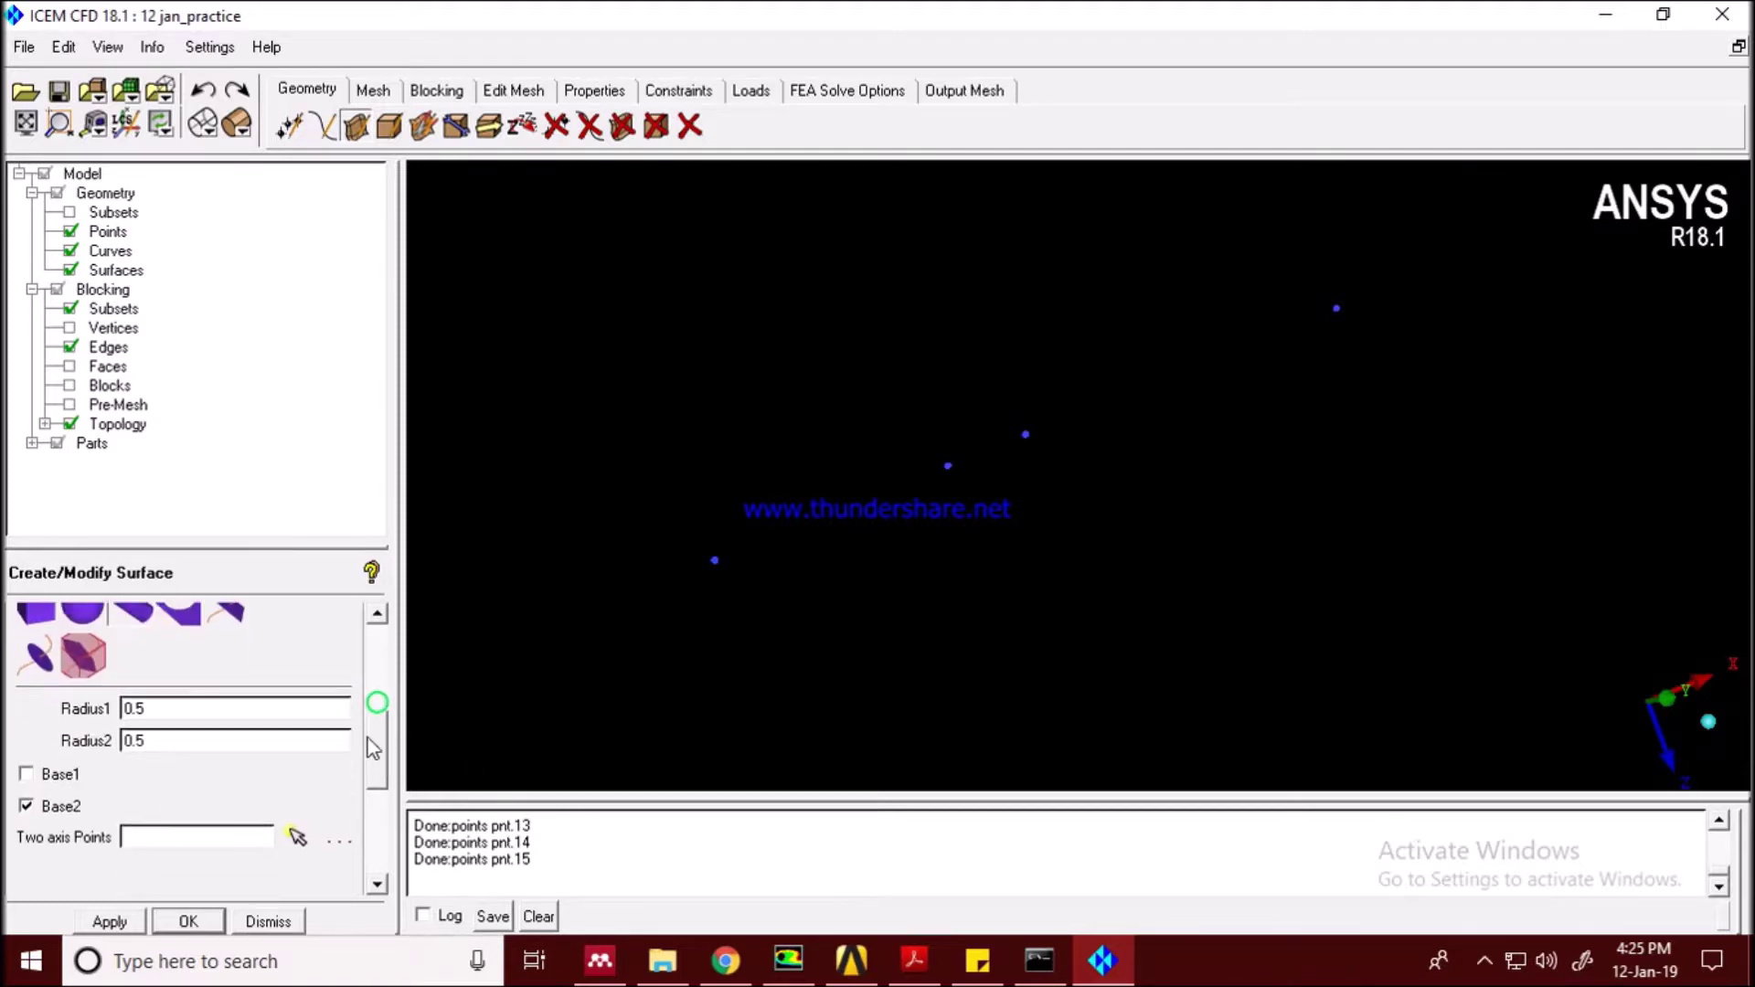
double_click(174, 707)
type("0.2")
double_click(175, 743)
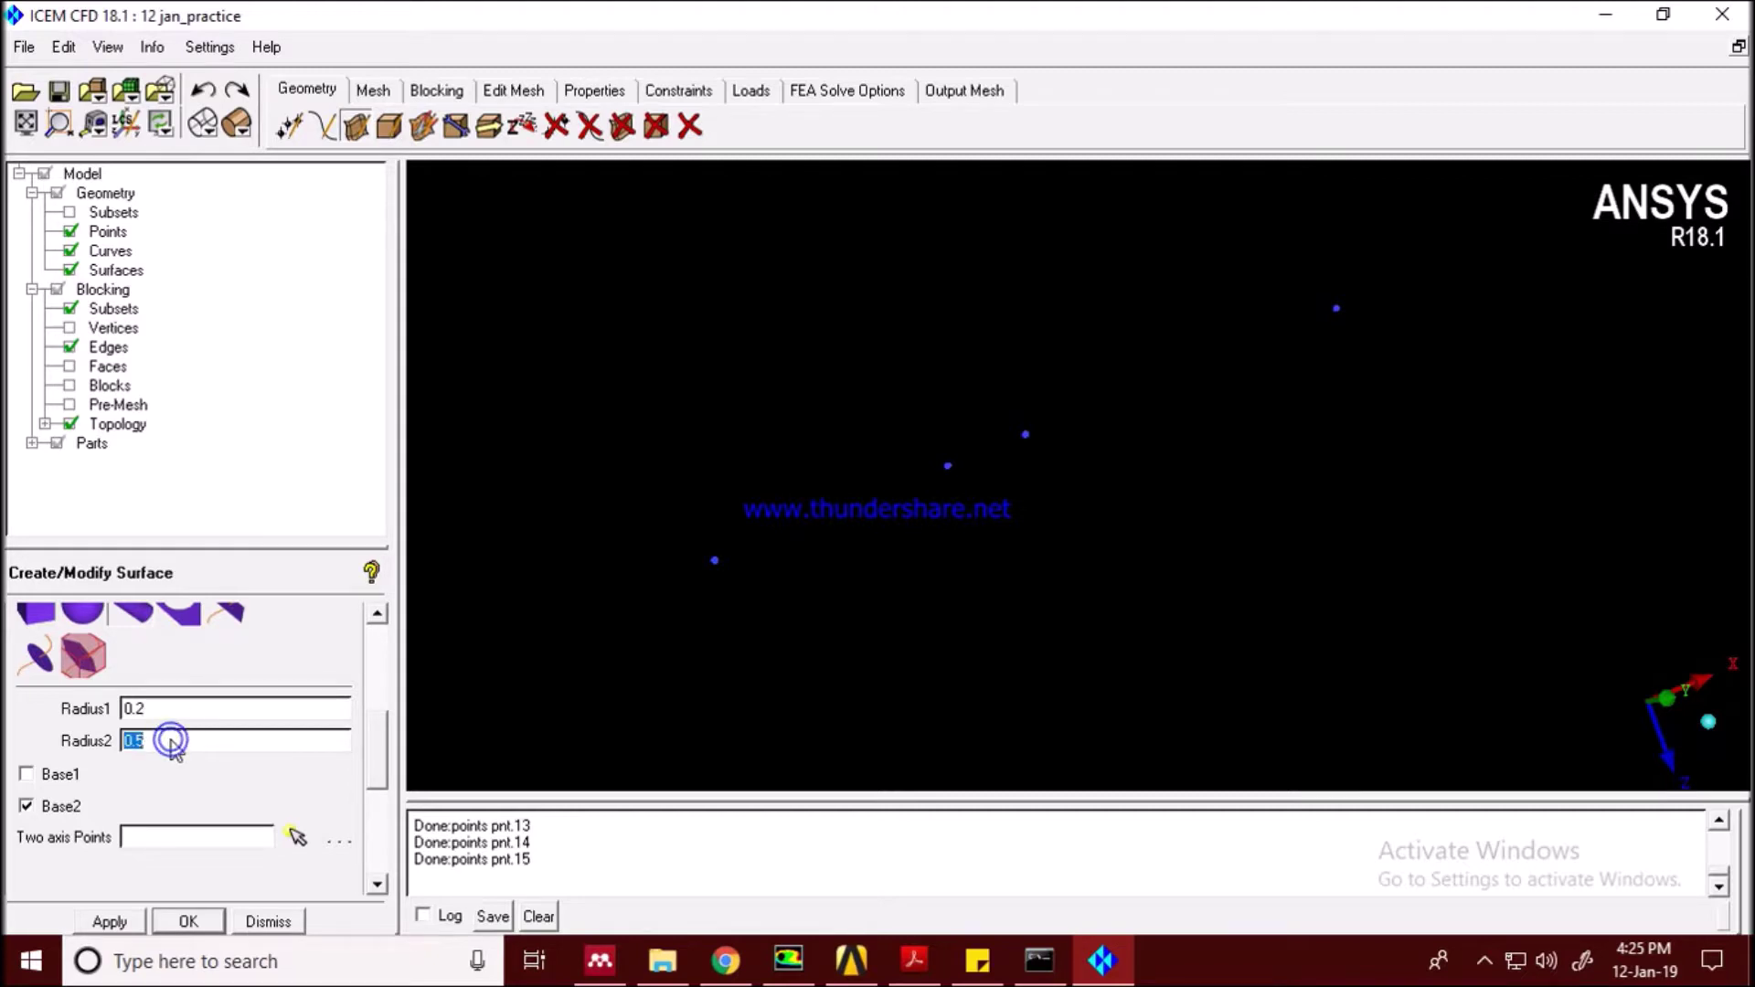
type("0.2")
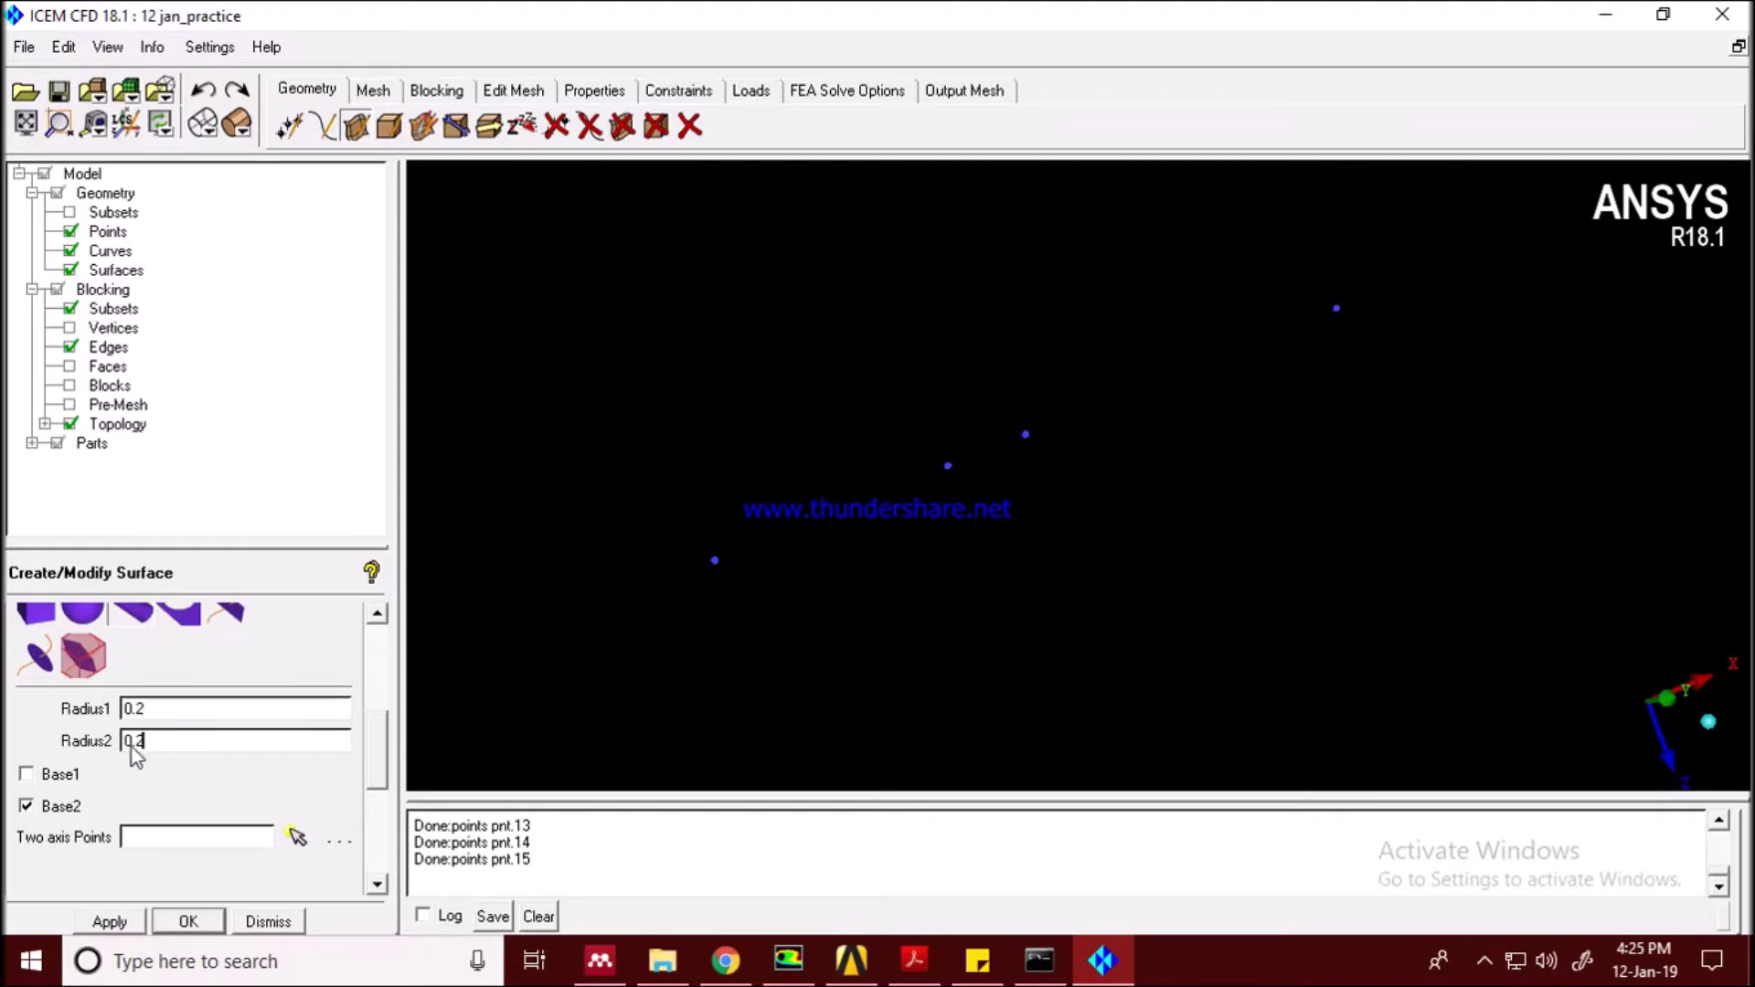
left_click(27, 774)
Create cylinder srf.09 along the axis between the points at x=0 and x=3.
left_click(297, 838)
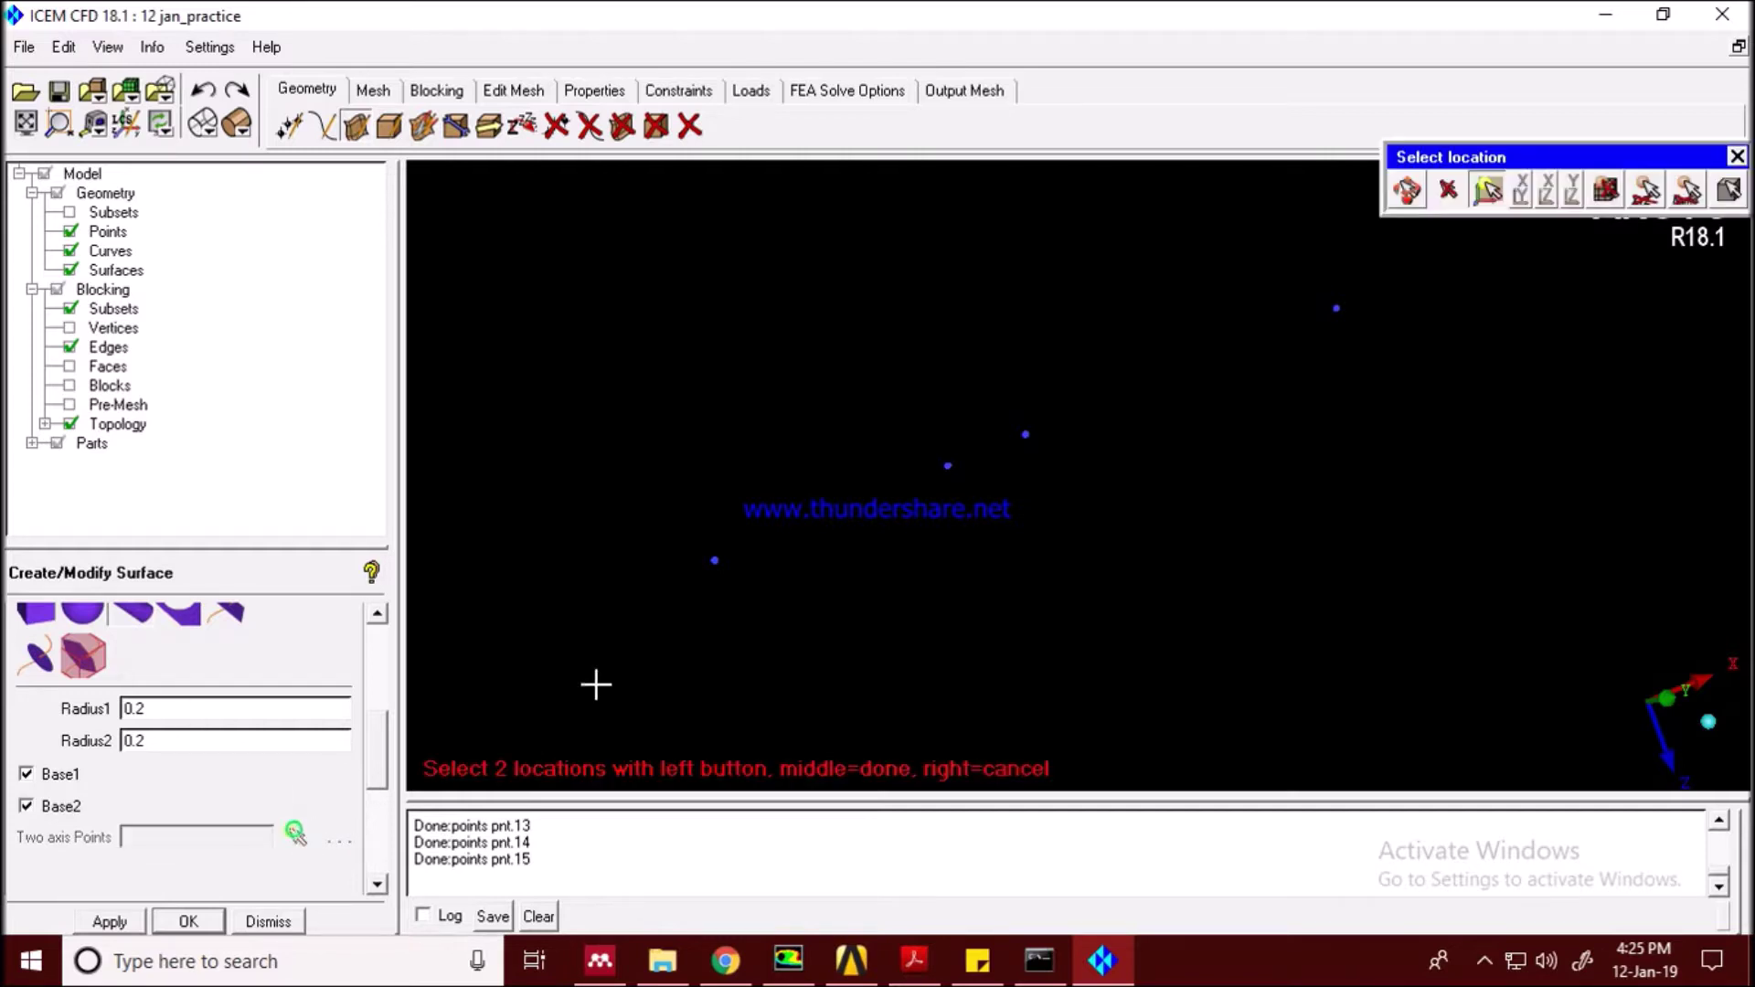
left_click(713, 568)
left_click(950, 468)
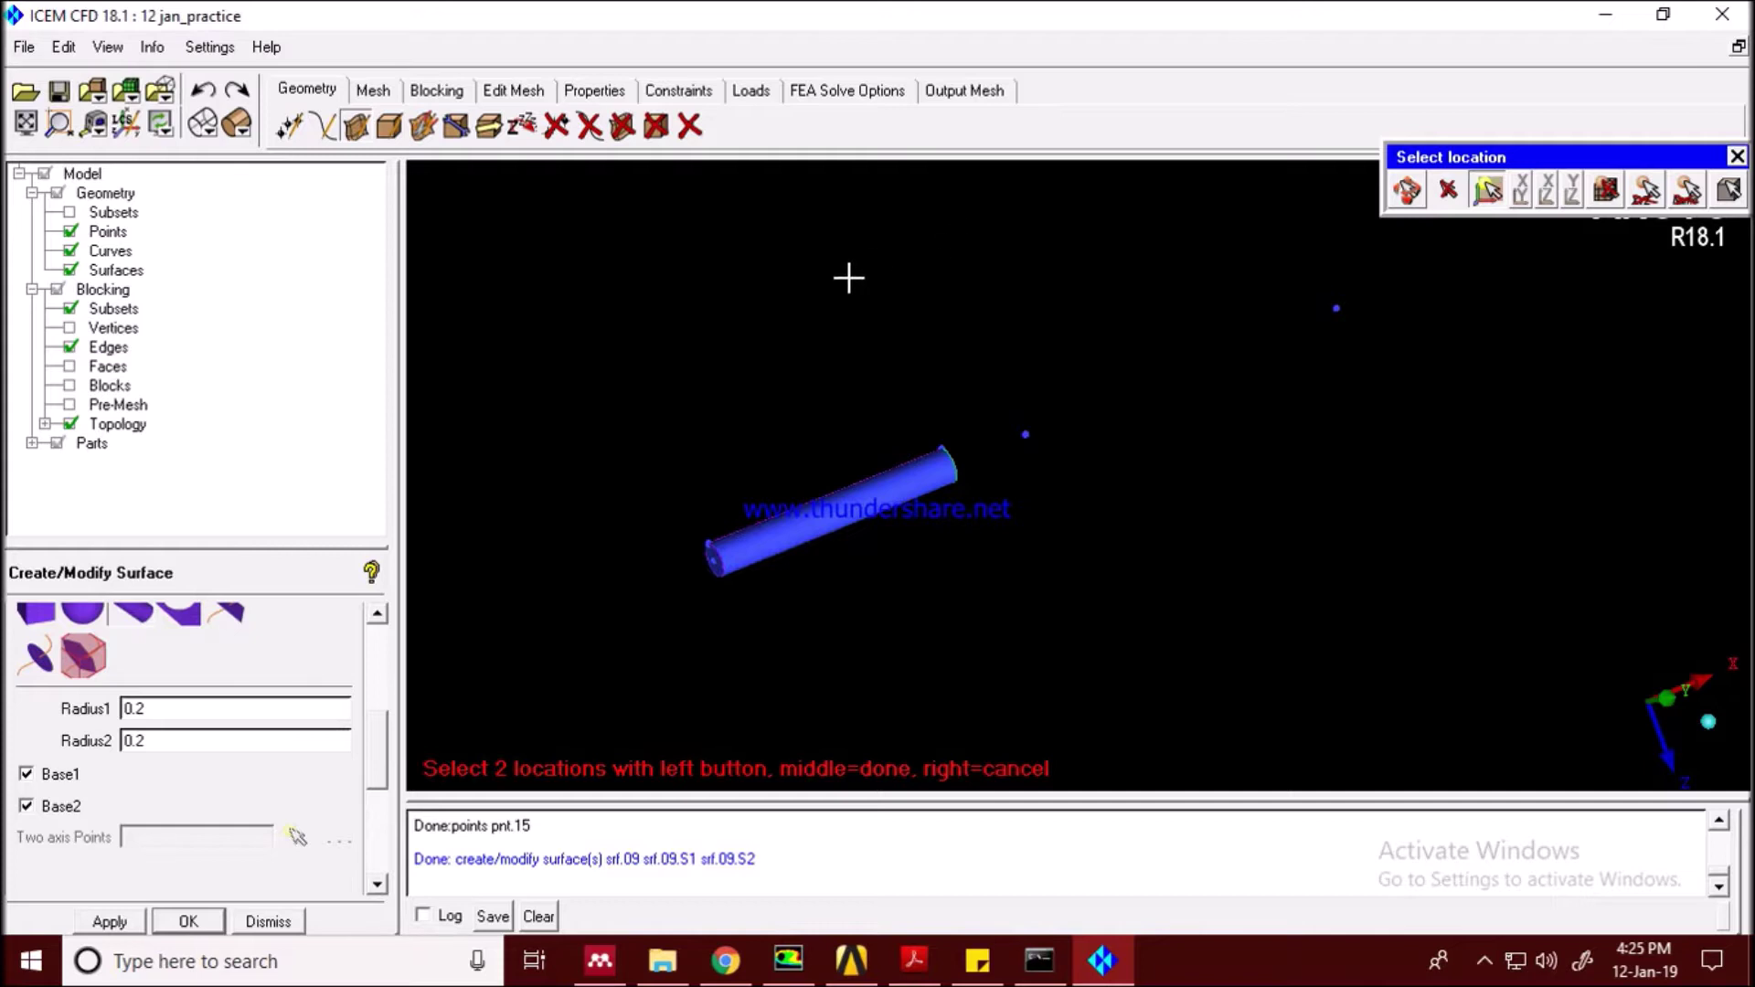
middle_click(801, 300)
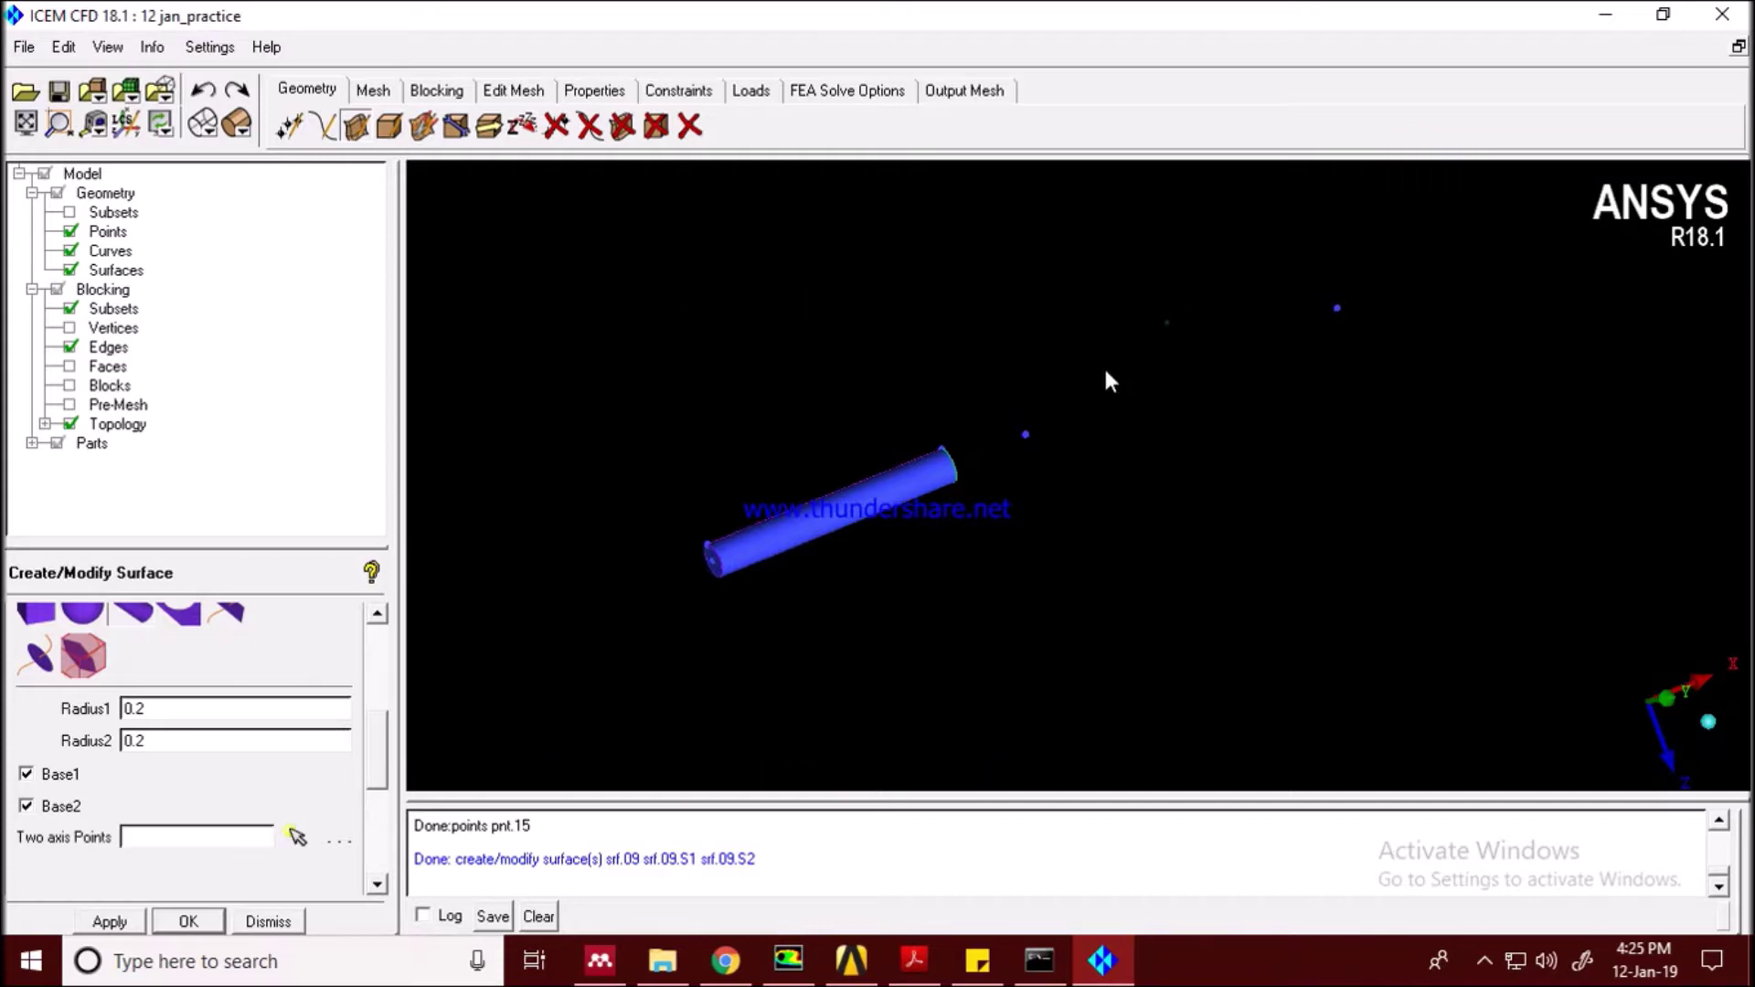
mouse_move(1105, 373)
left_mouse_down()
mouse_move(730, 675)
mouse_move(1102, 408)
mouse_move(733, 463)
mouse_move(992, 420)
mouse_move(1085, 344)
mouse_move(1458, 221)
mouse_move(1058, 452)
mouse_move(811, 498)
mouse_move(1137, 489)
left_mouse_up()
type("0.5")
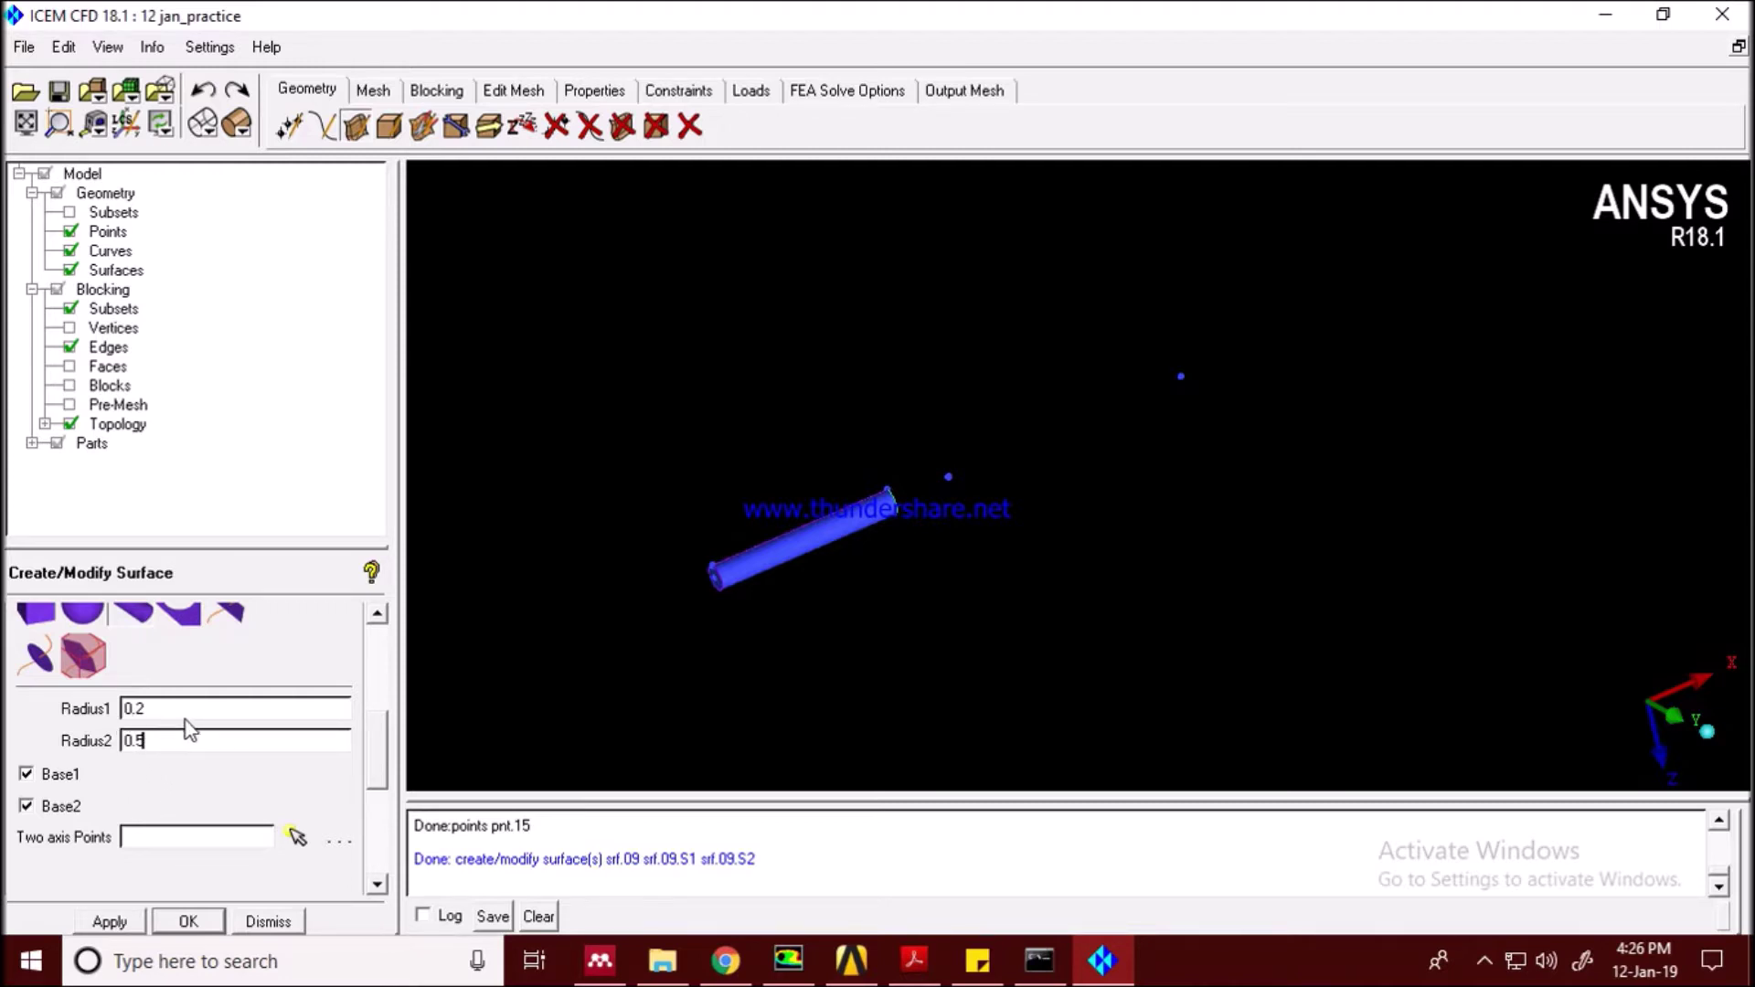
Check in Settings > Model/Units that length units are Unitless, leaving them unchanged.
left_click(108, 48)
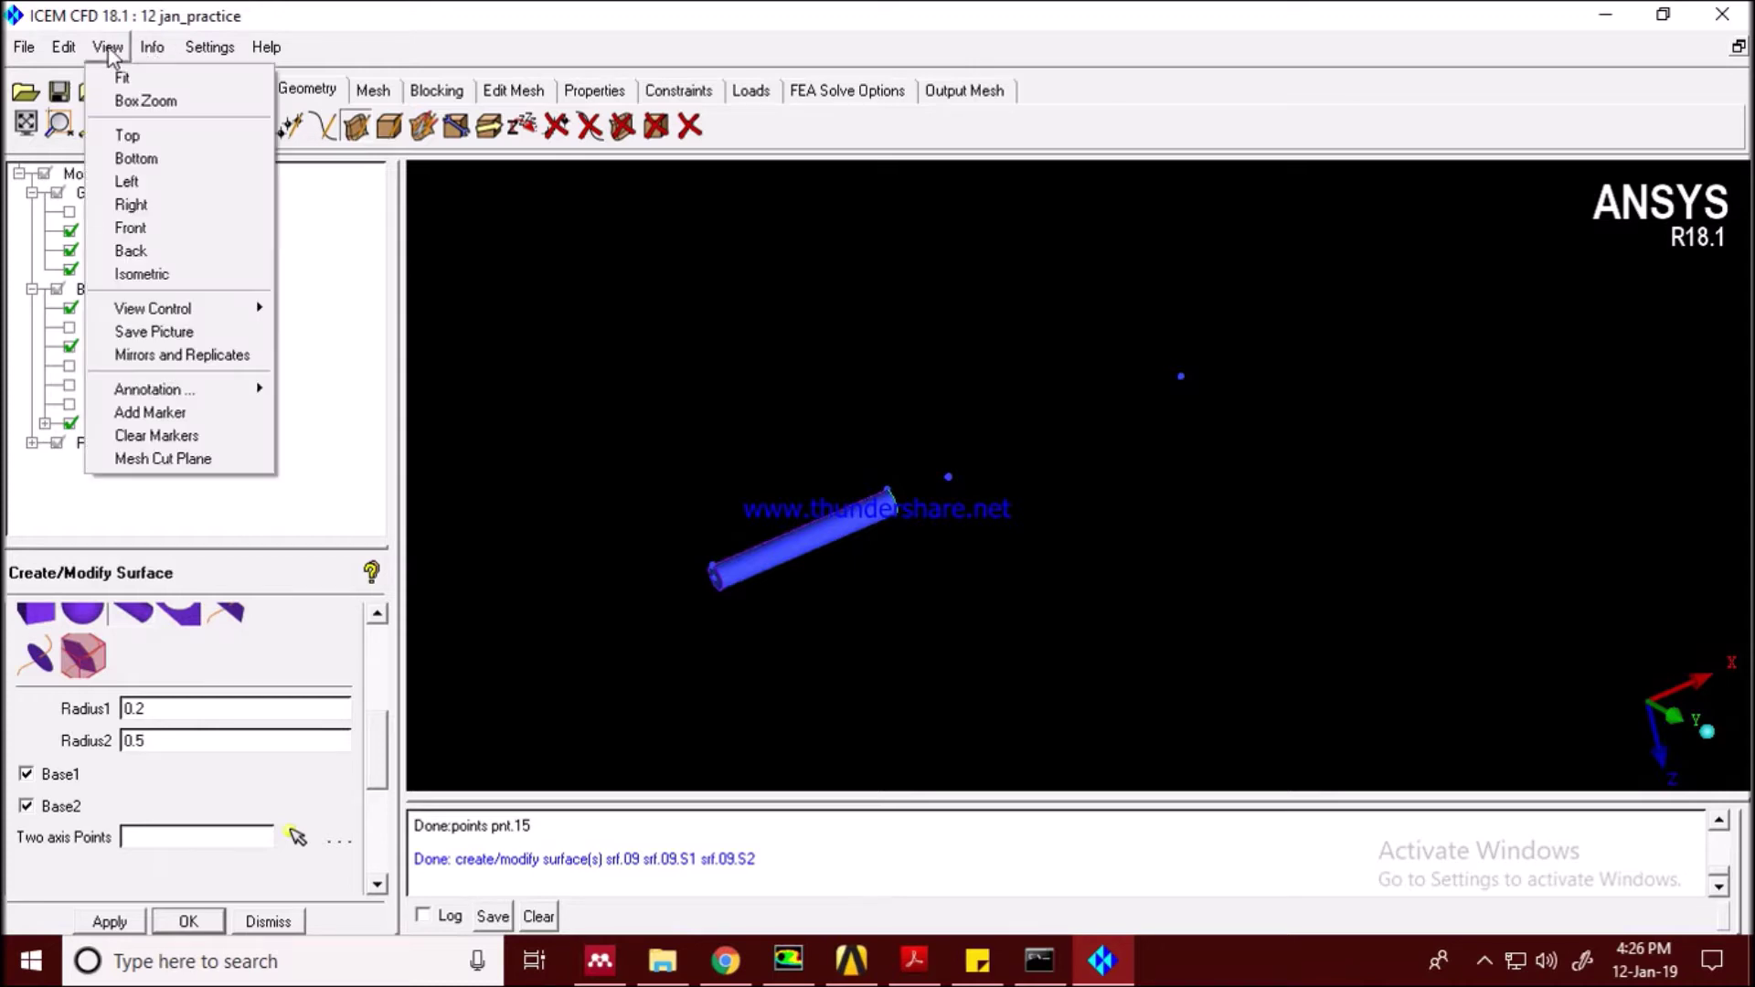
left_click(255, 319)
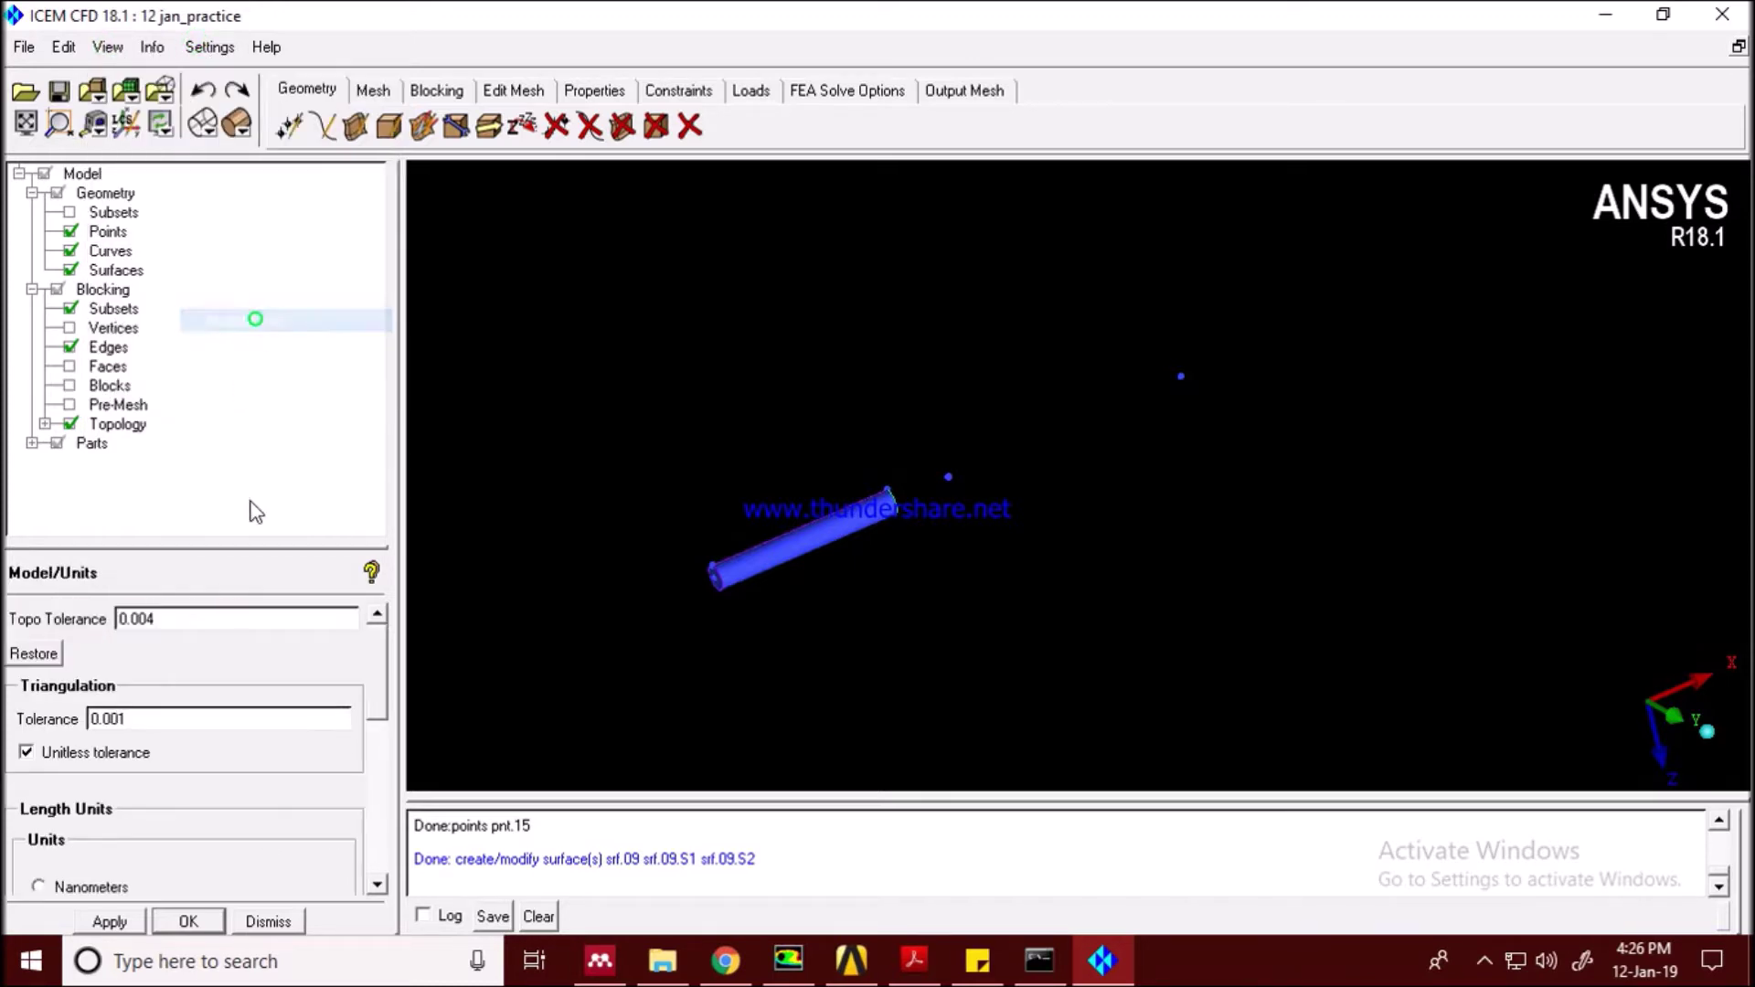
left_click_drag(378, 692, 381, 854)
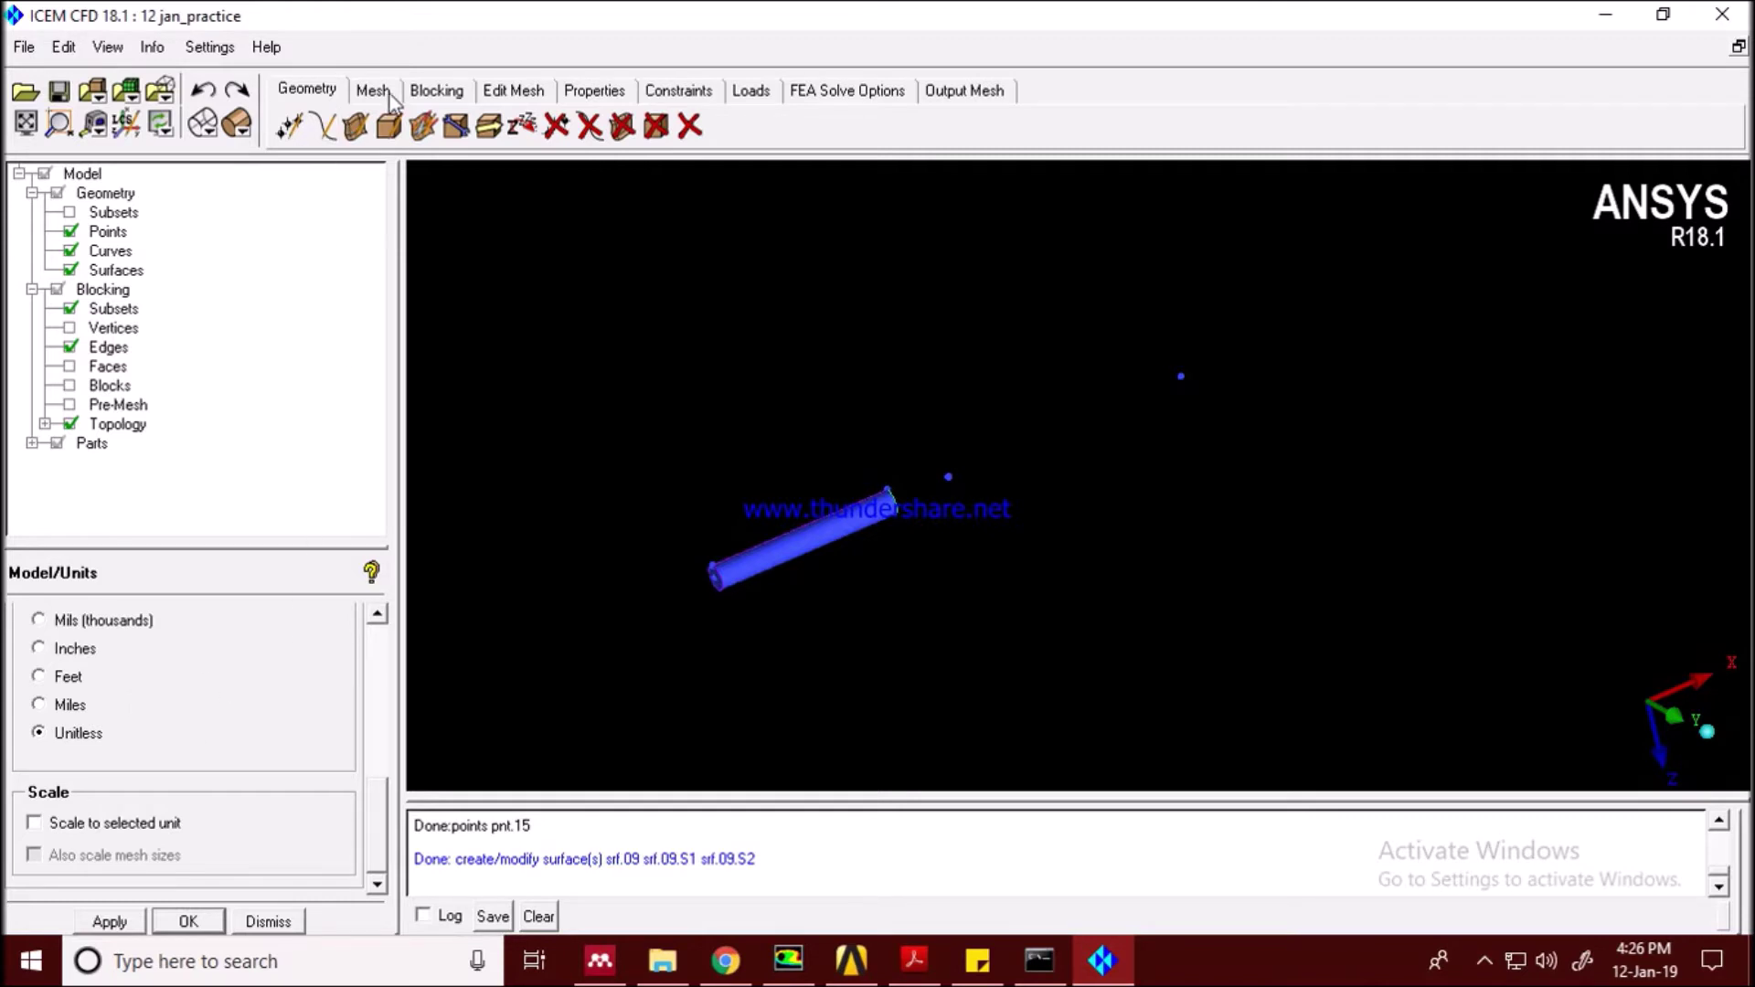
left_click(274, 922)
Create cone srf.10 from radius 0.2 to 0.5, open at the narrow end, capped at the wide end.
left_click(355, 127)
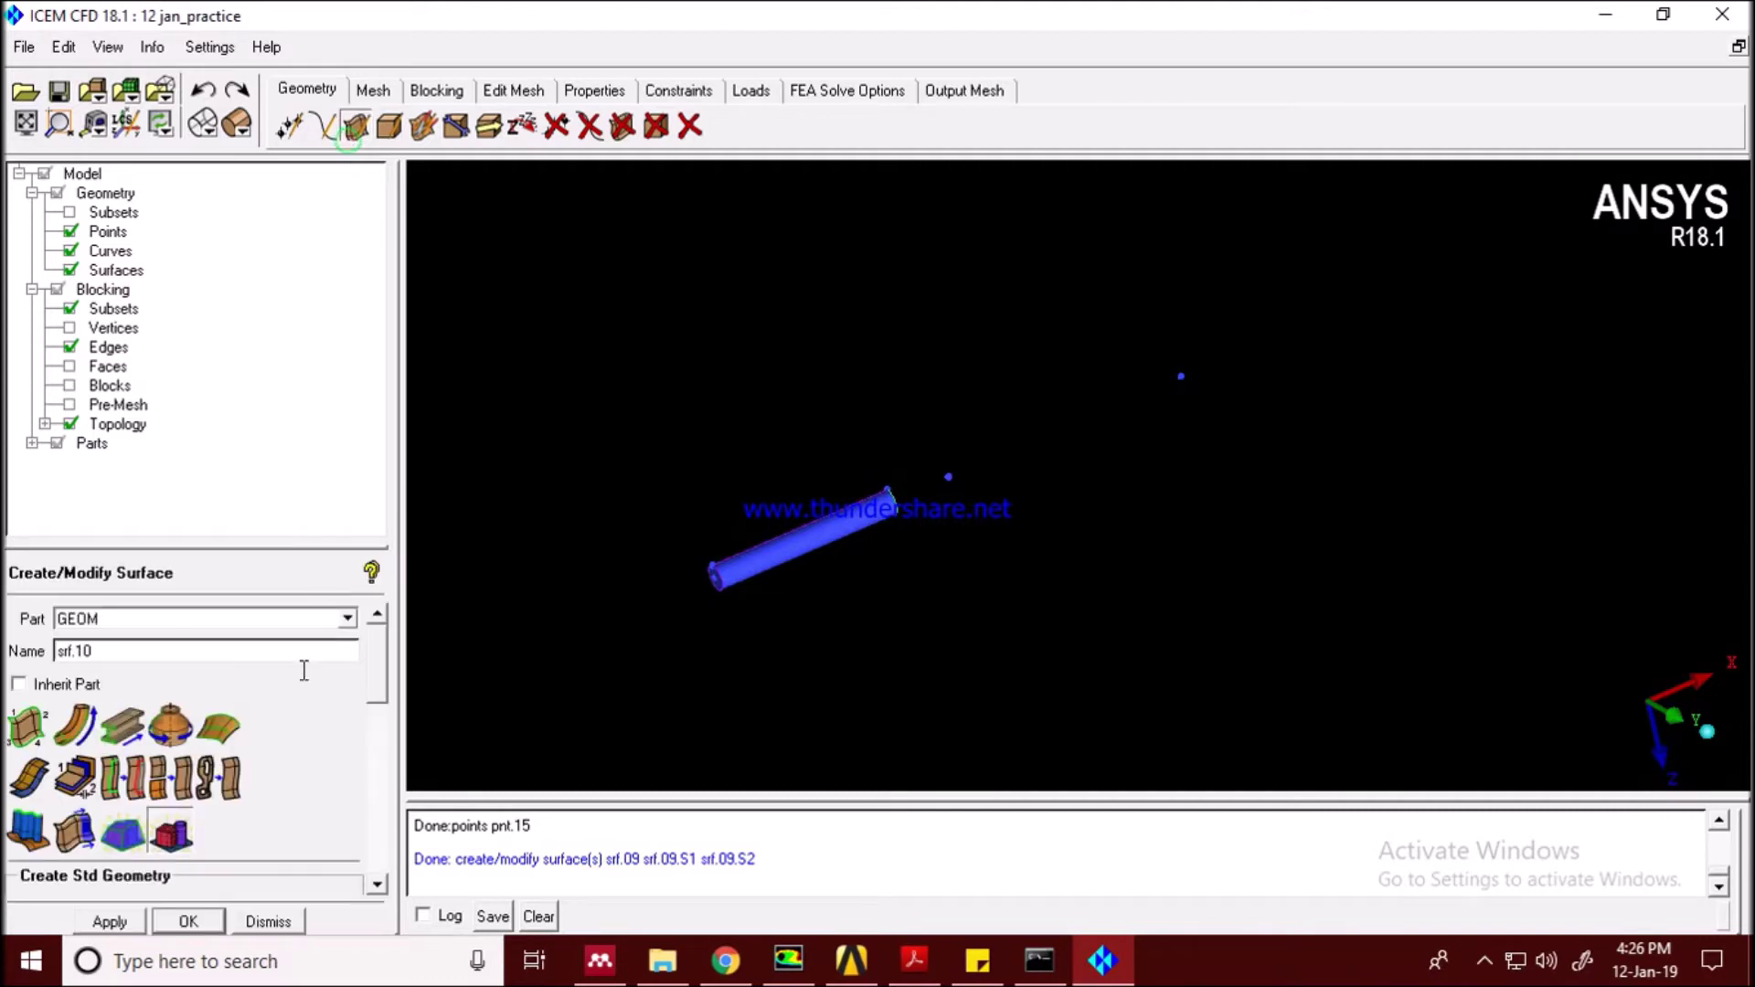
scroll(378, 706, "down", 2)
scroll(378, 705, "down", 3)
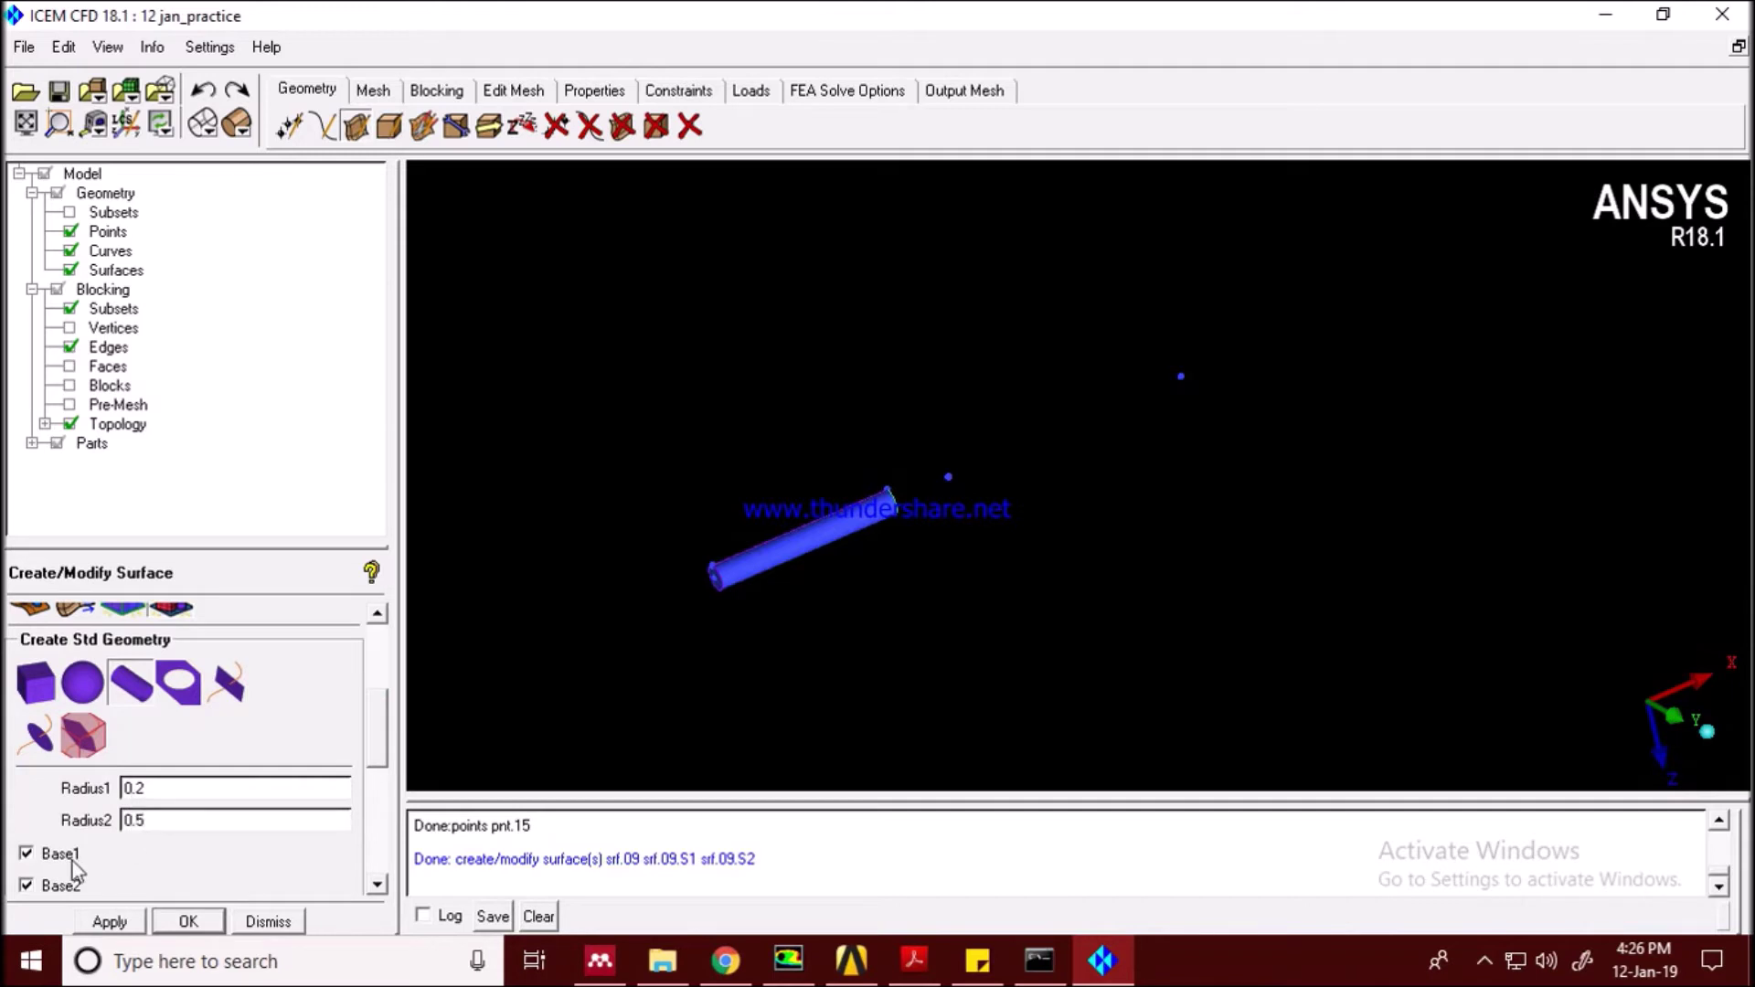
left_click(26, 855)
mouse_move(931, 363)
left_mouse_down()
mouse_move(687, 526)
mouse_move(768, 624)
left_mouse_up()
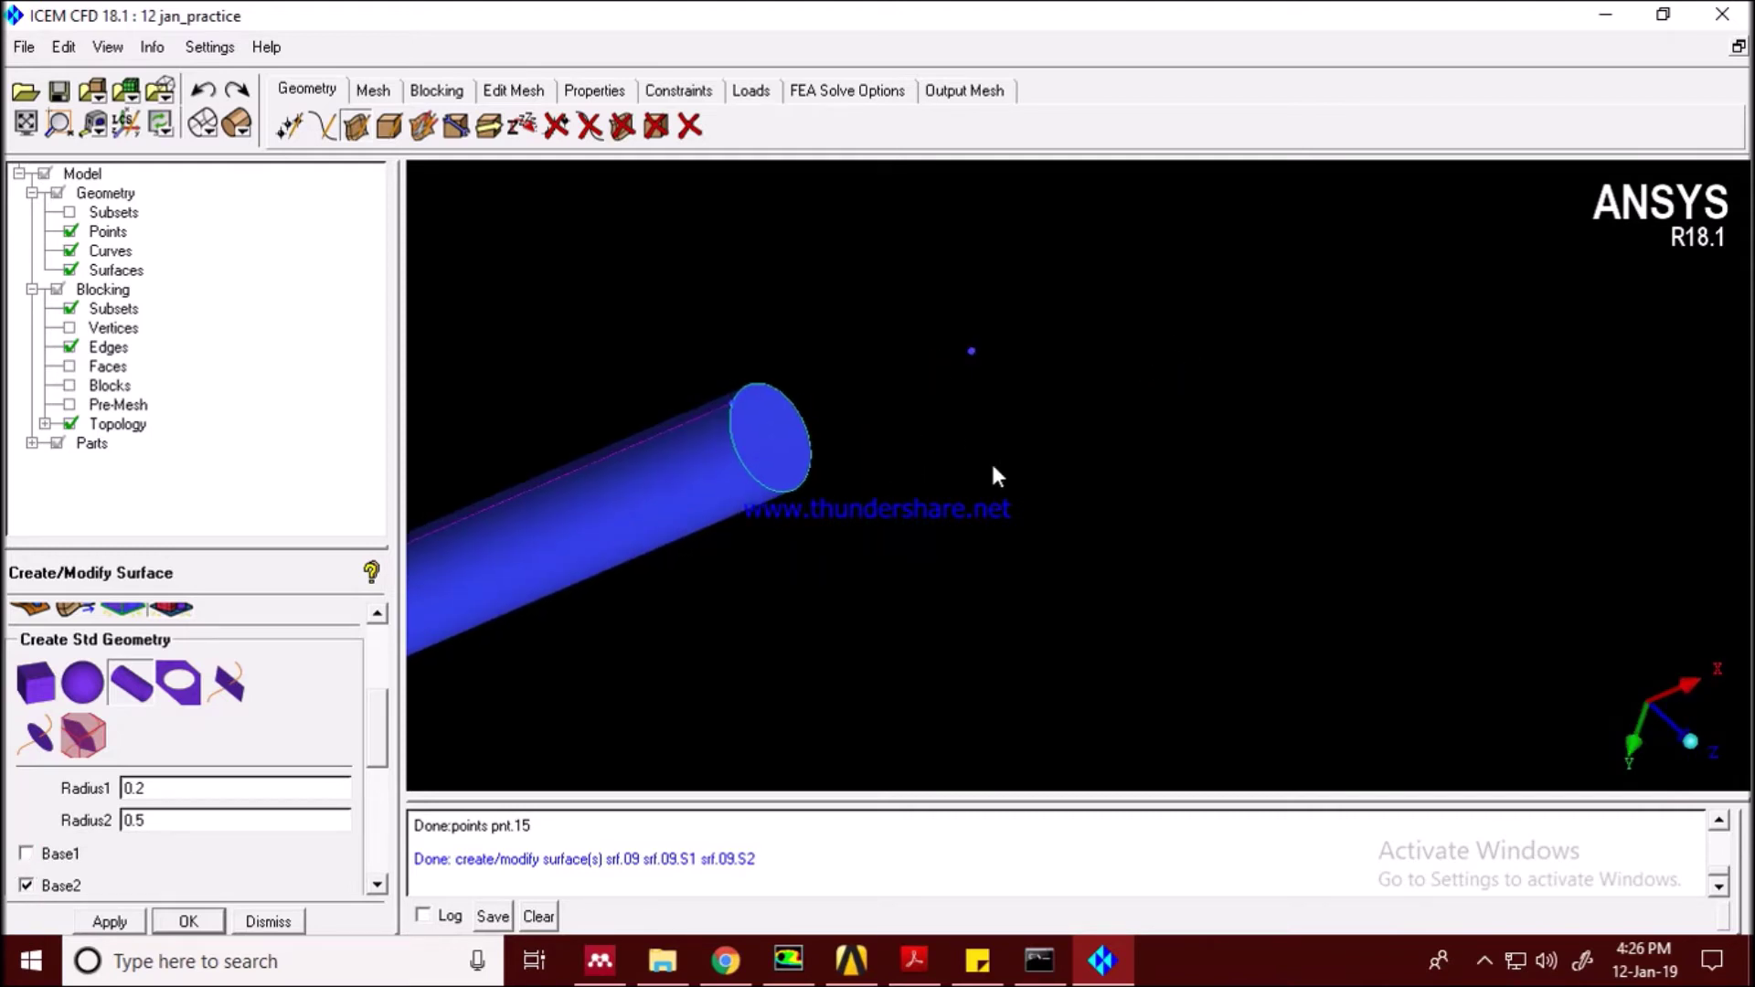
scroll(367, 729, "down", 3)
scroll(368, 729, "down", 1)
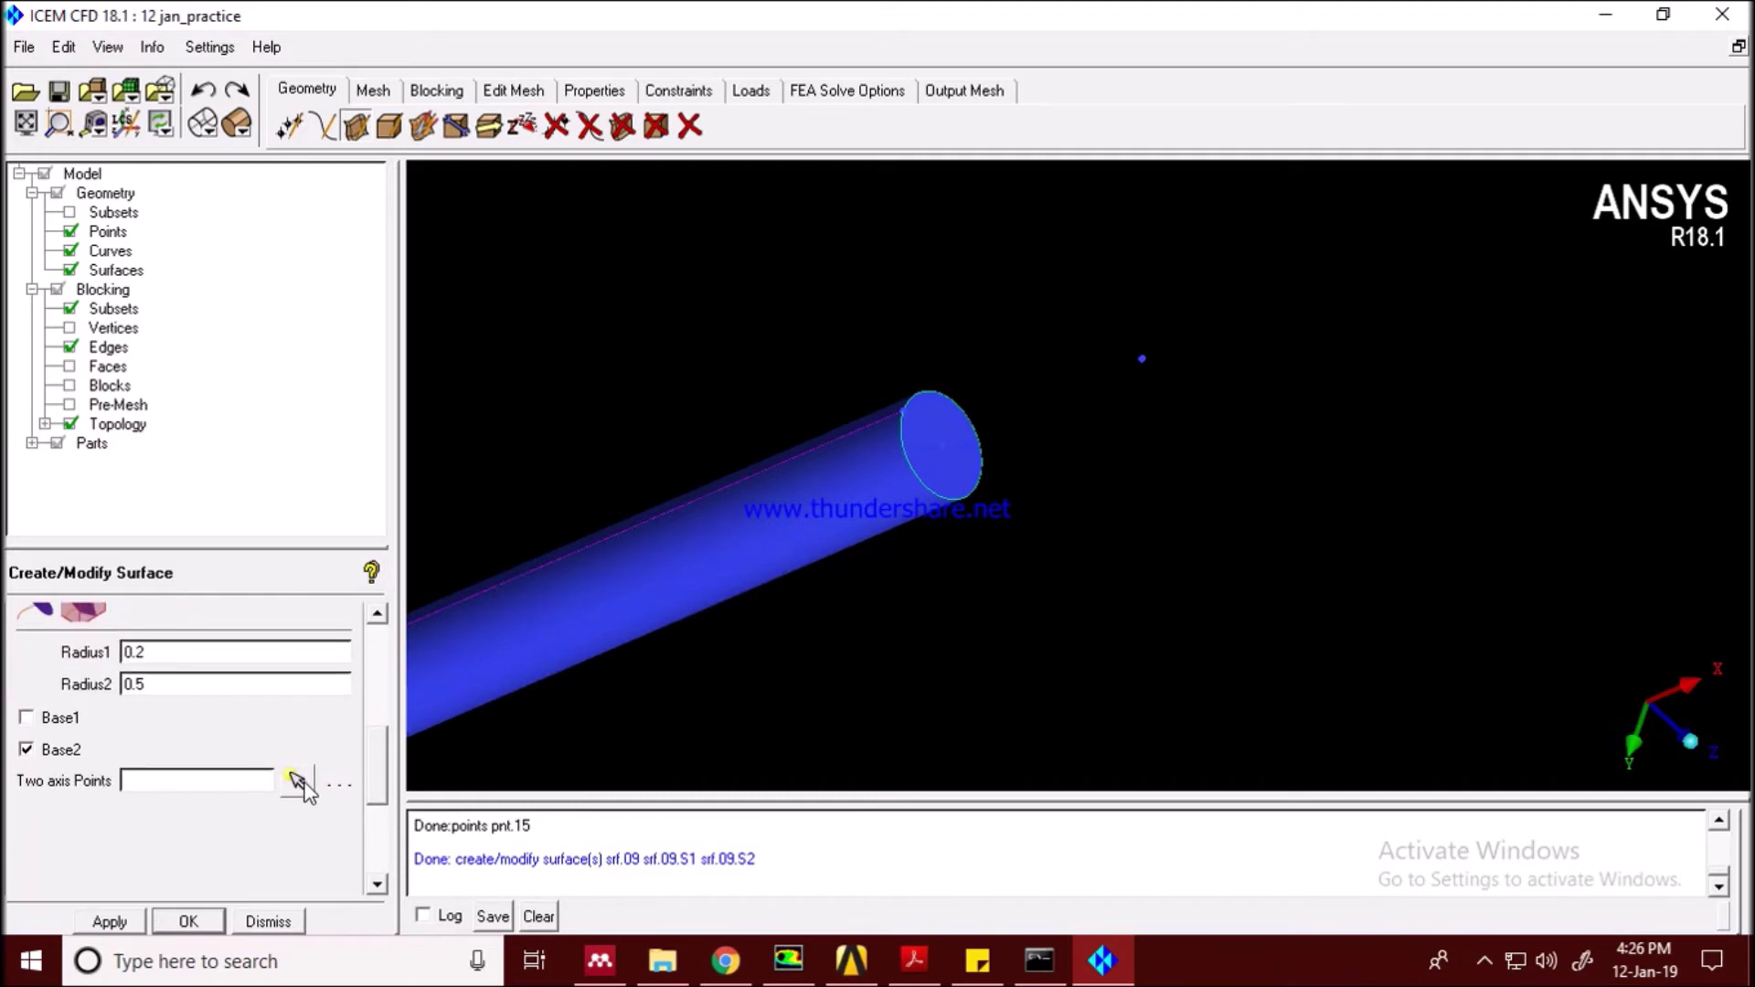
left_click(298, 782)
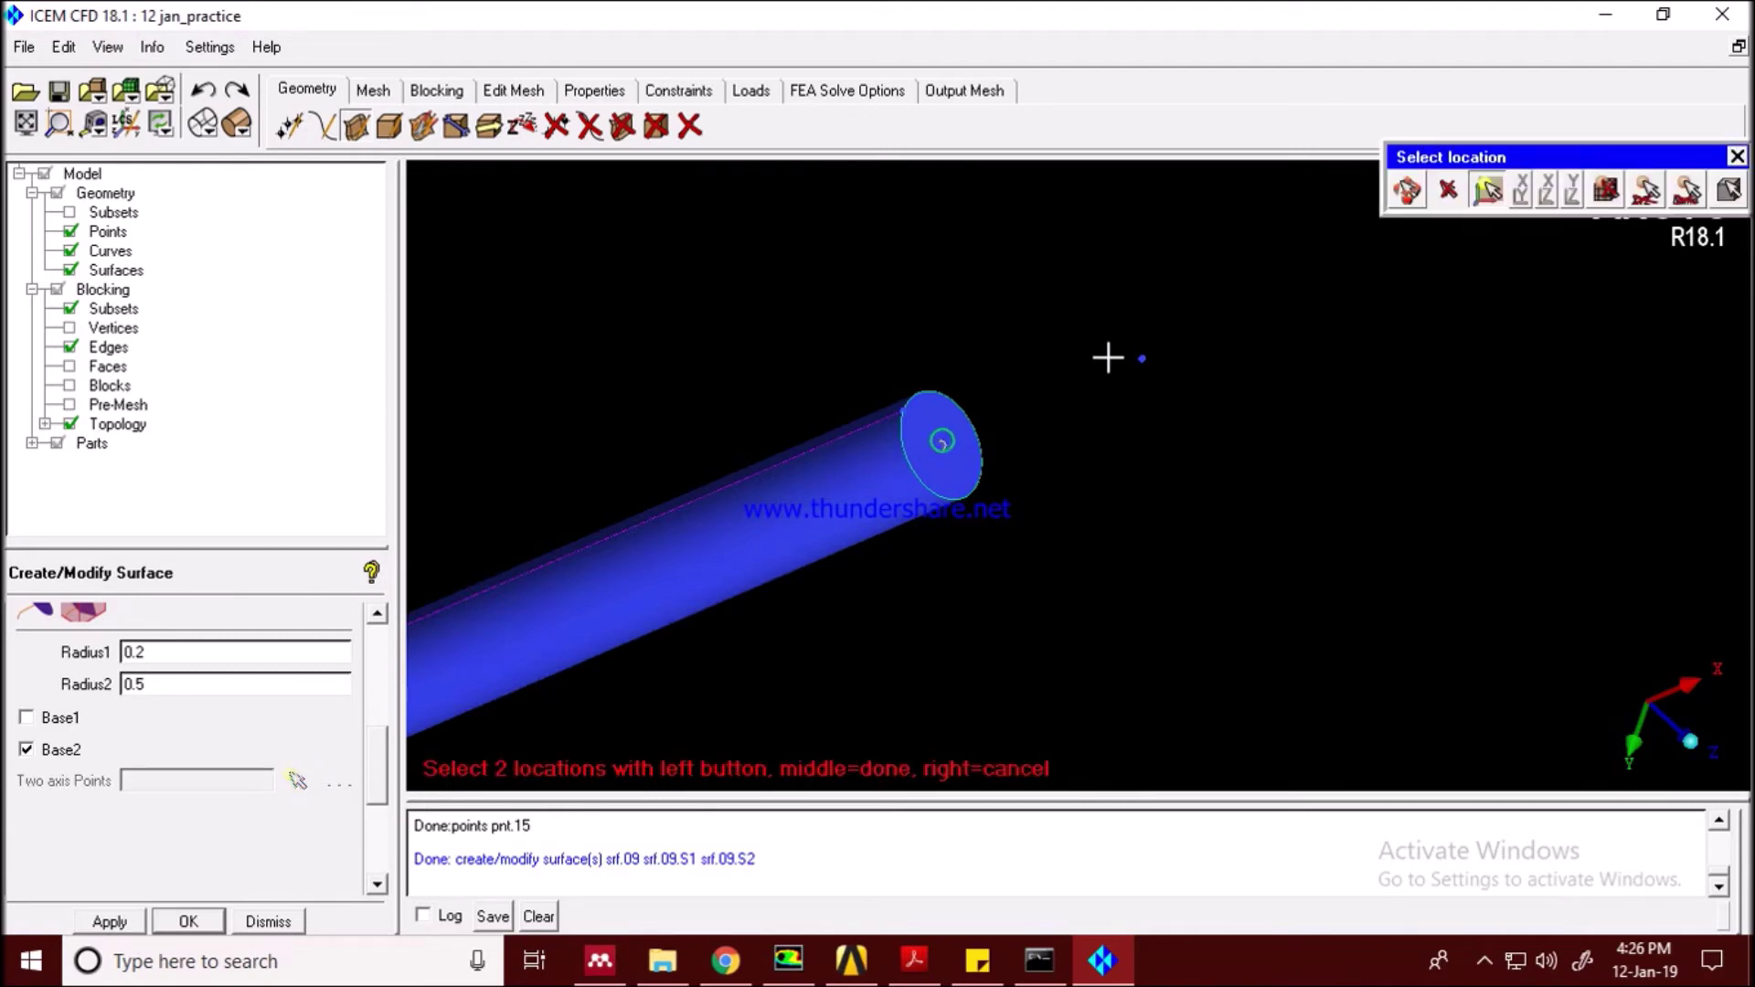
left_click(1139, 360)
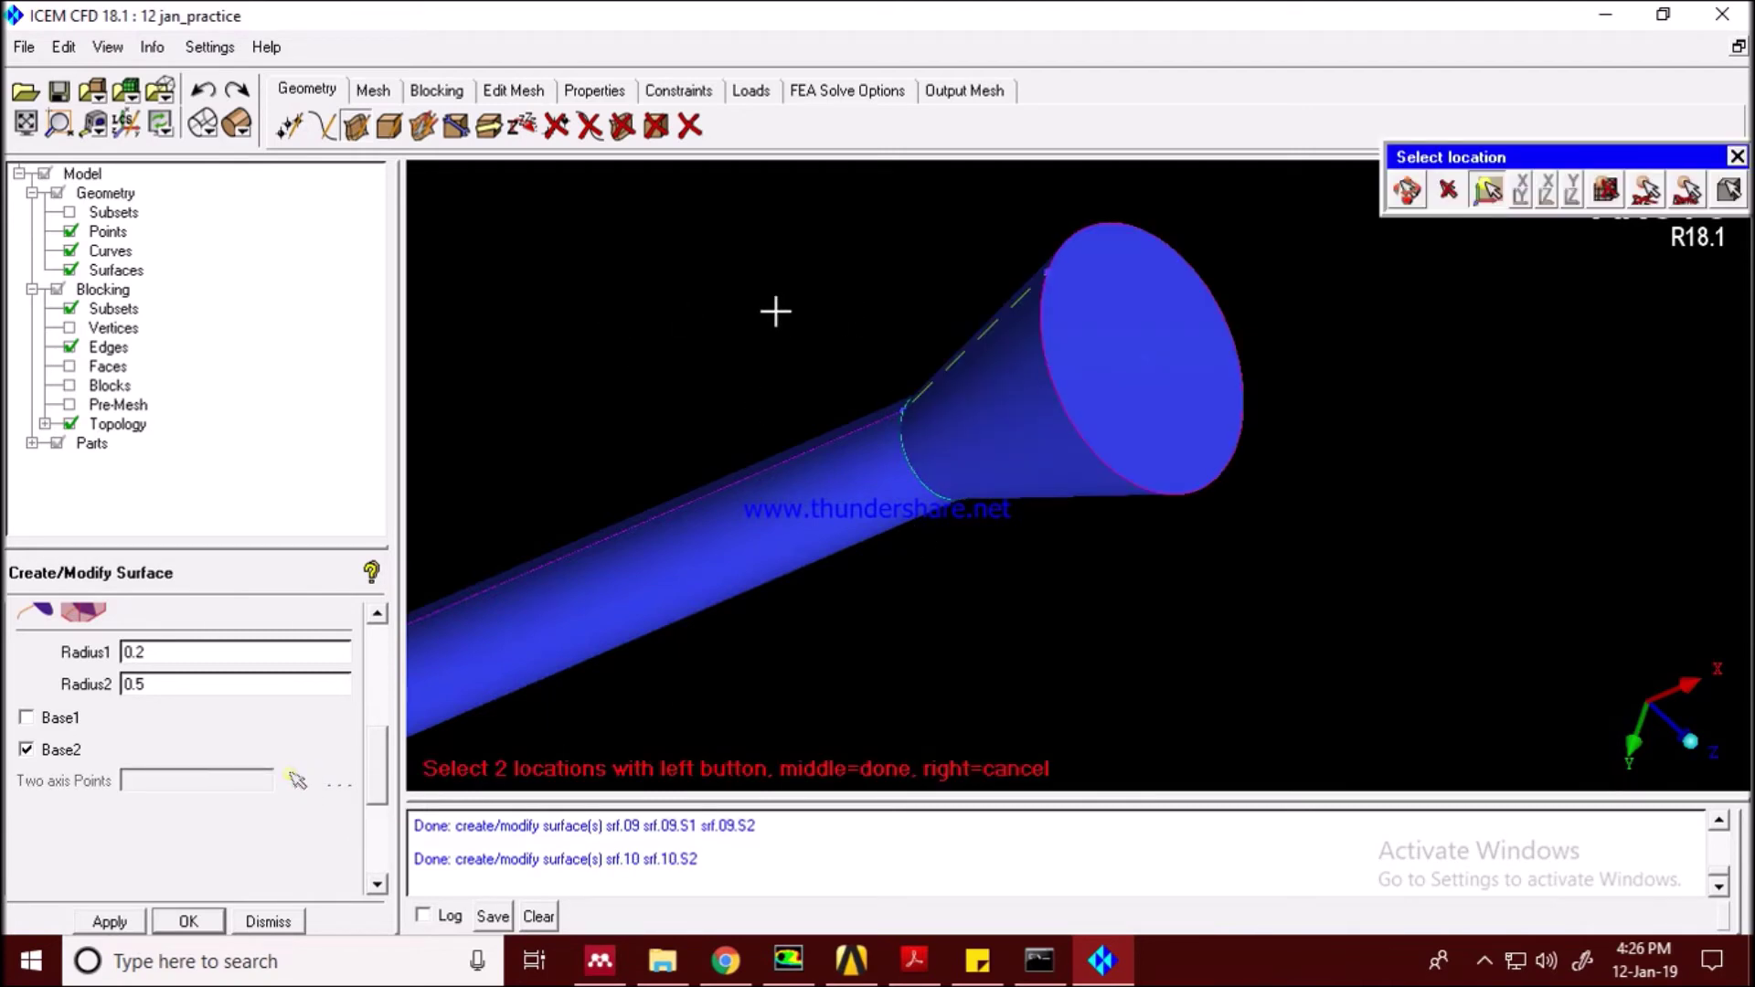
scroll(758, 298, "down", 2)
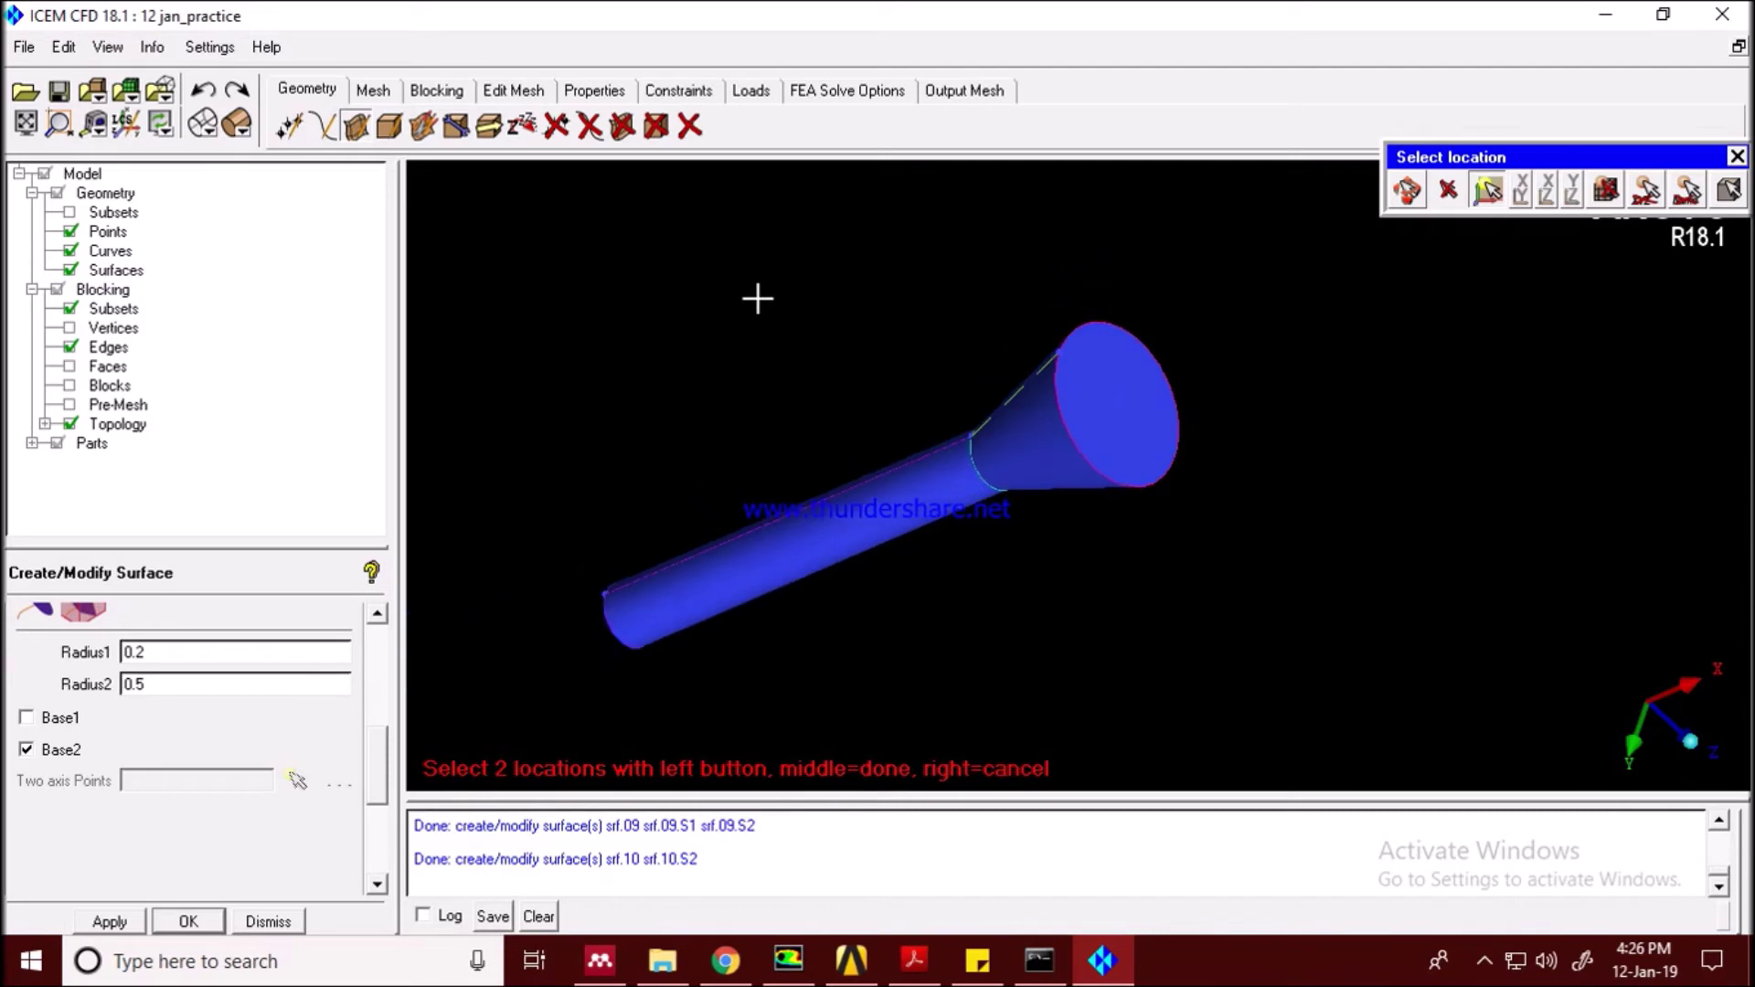
middle_click(857, 246)
mouse_move(1262, 700)
left_mouse_down()
mouse_move(1331, 474)
mouse_move(1373, 450)
mouse_move(1078, 445)
mouse_move(1043, 352)
mouse_move(930, 526)
left_mouse_up()
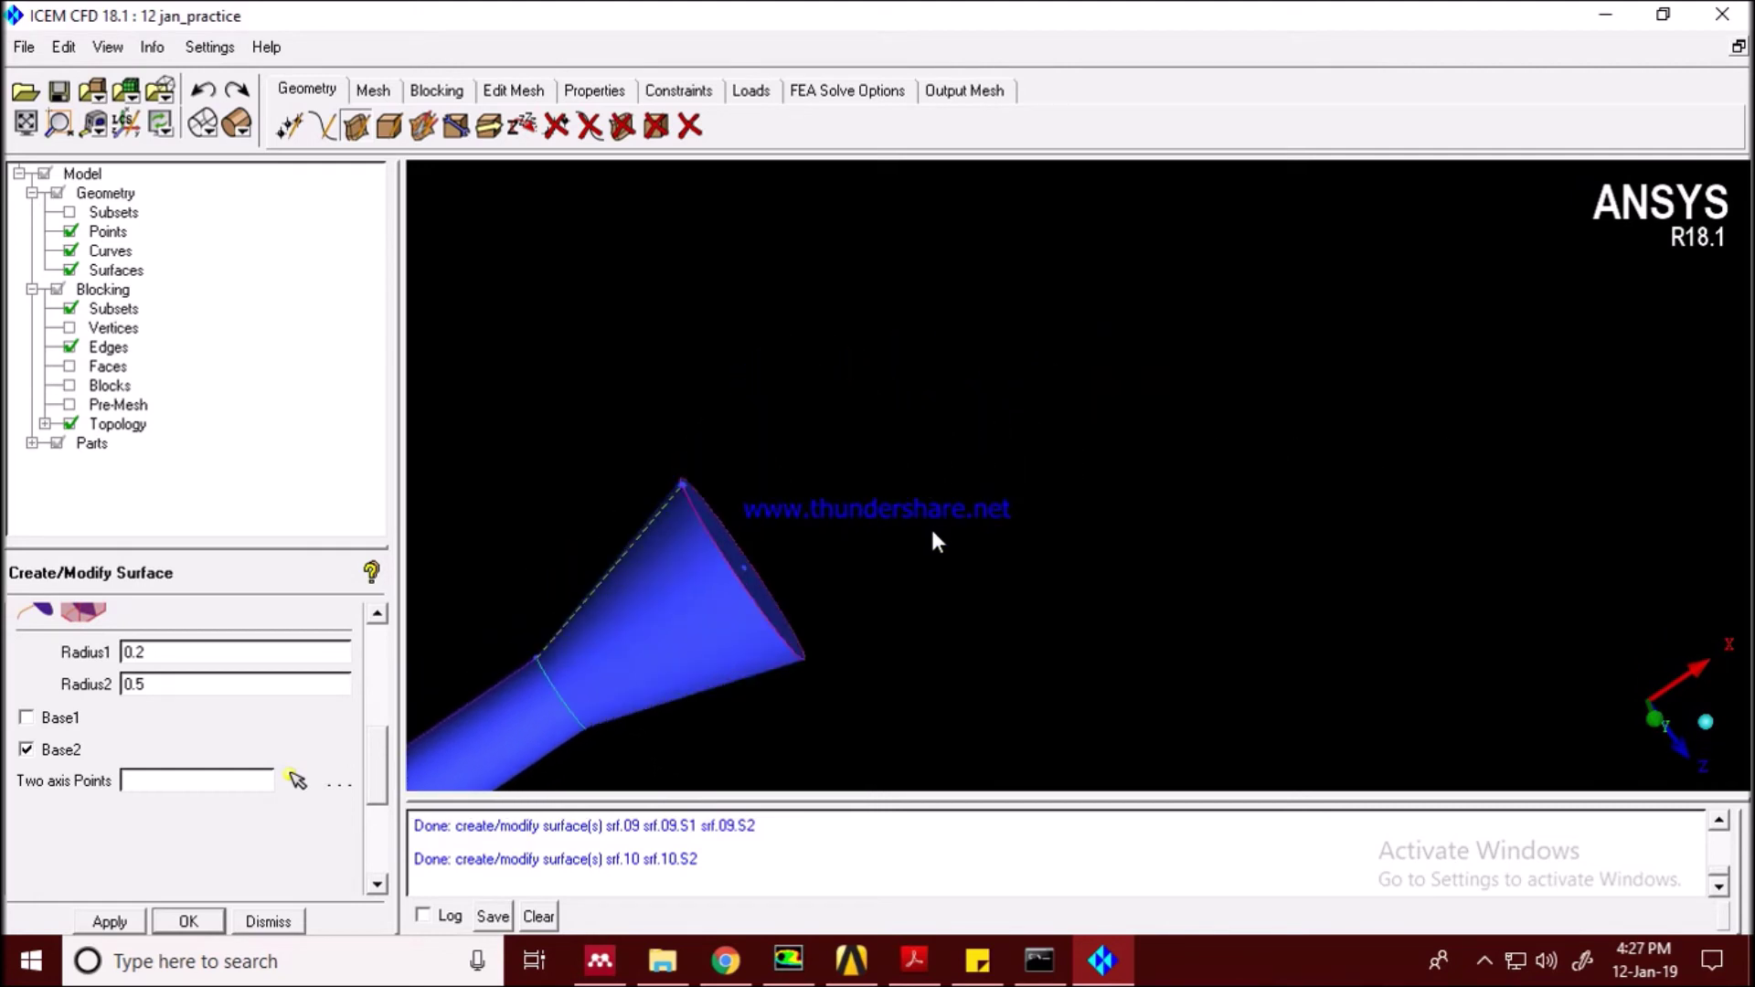
Create cylinder srf.11 with radius 0.5 from the cone's wide end to the next point.
left_click(162, 647)
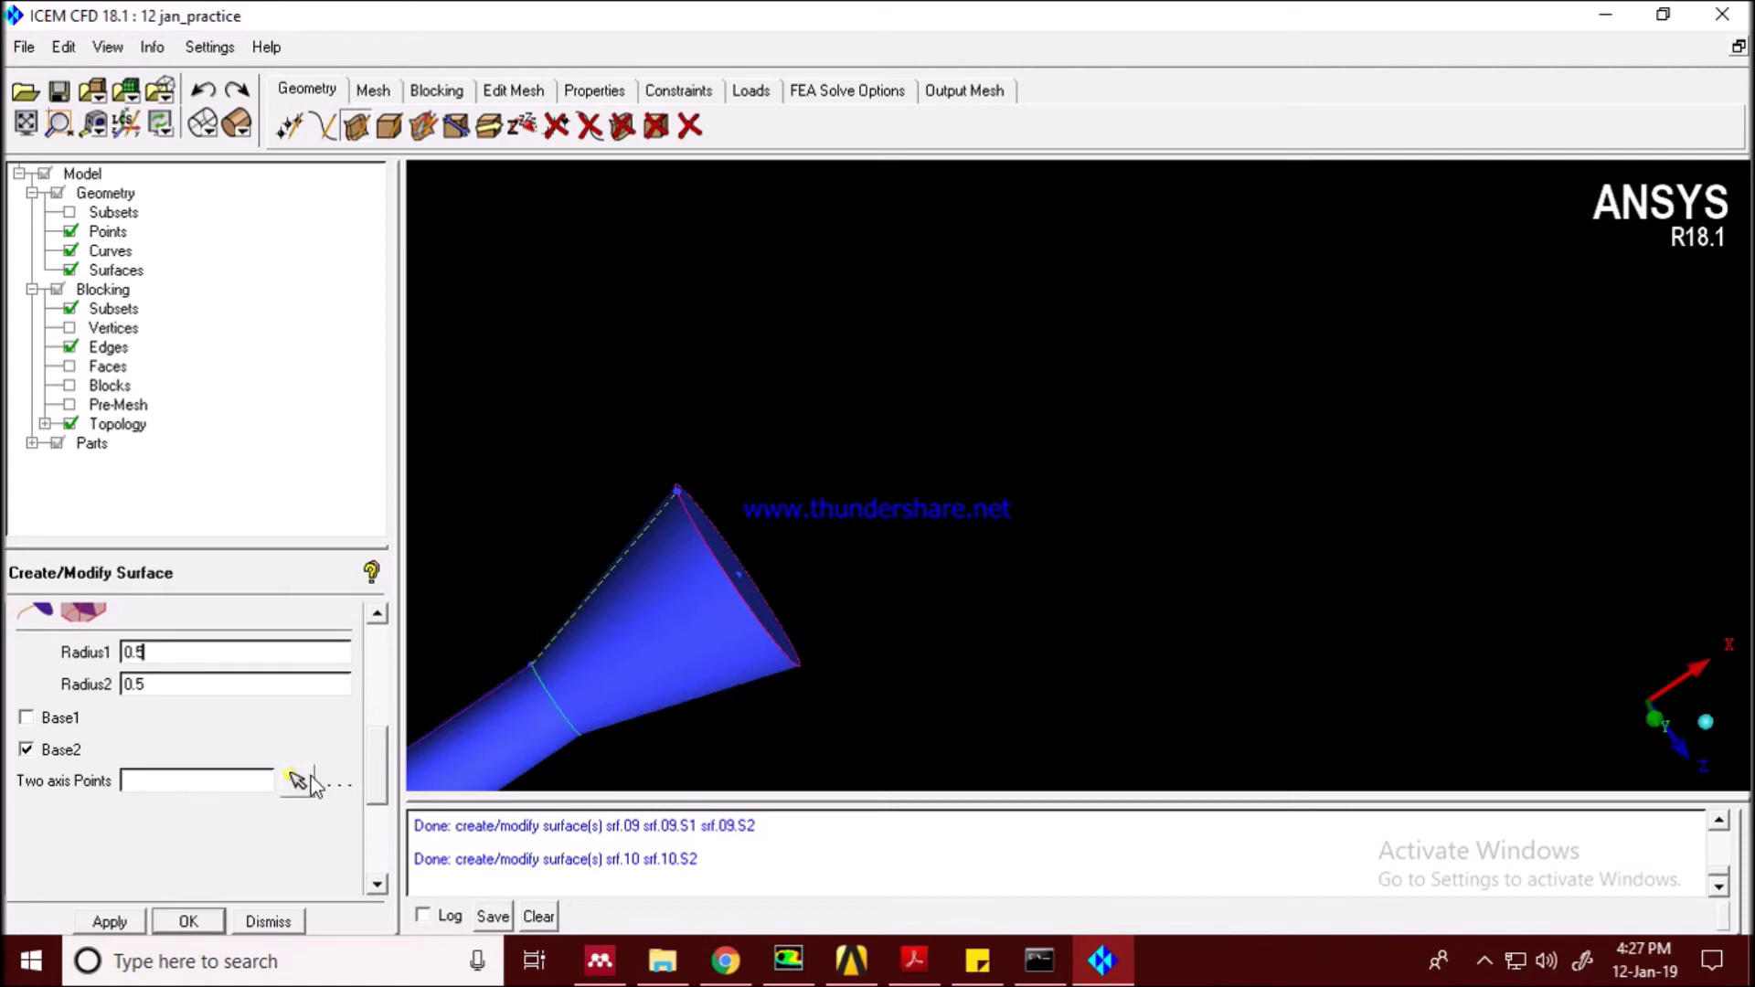
type("0.5")
left_click(299, 782)
left_click(745, 567)
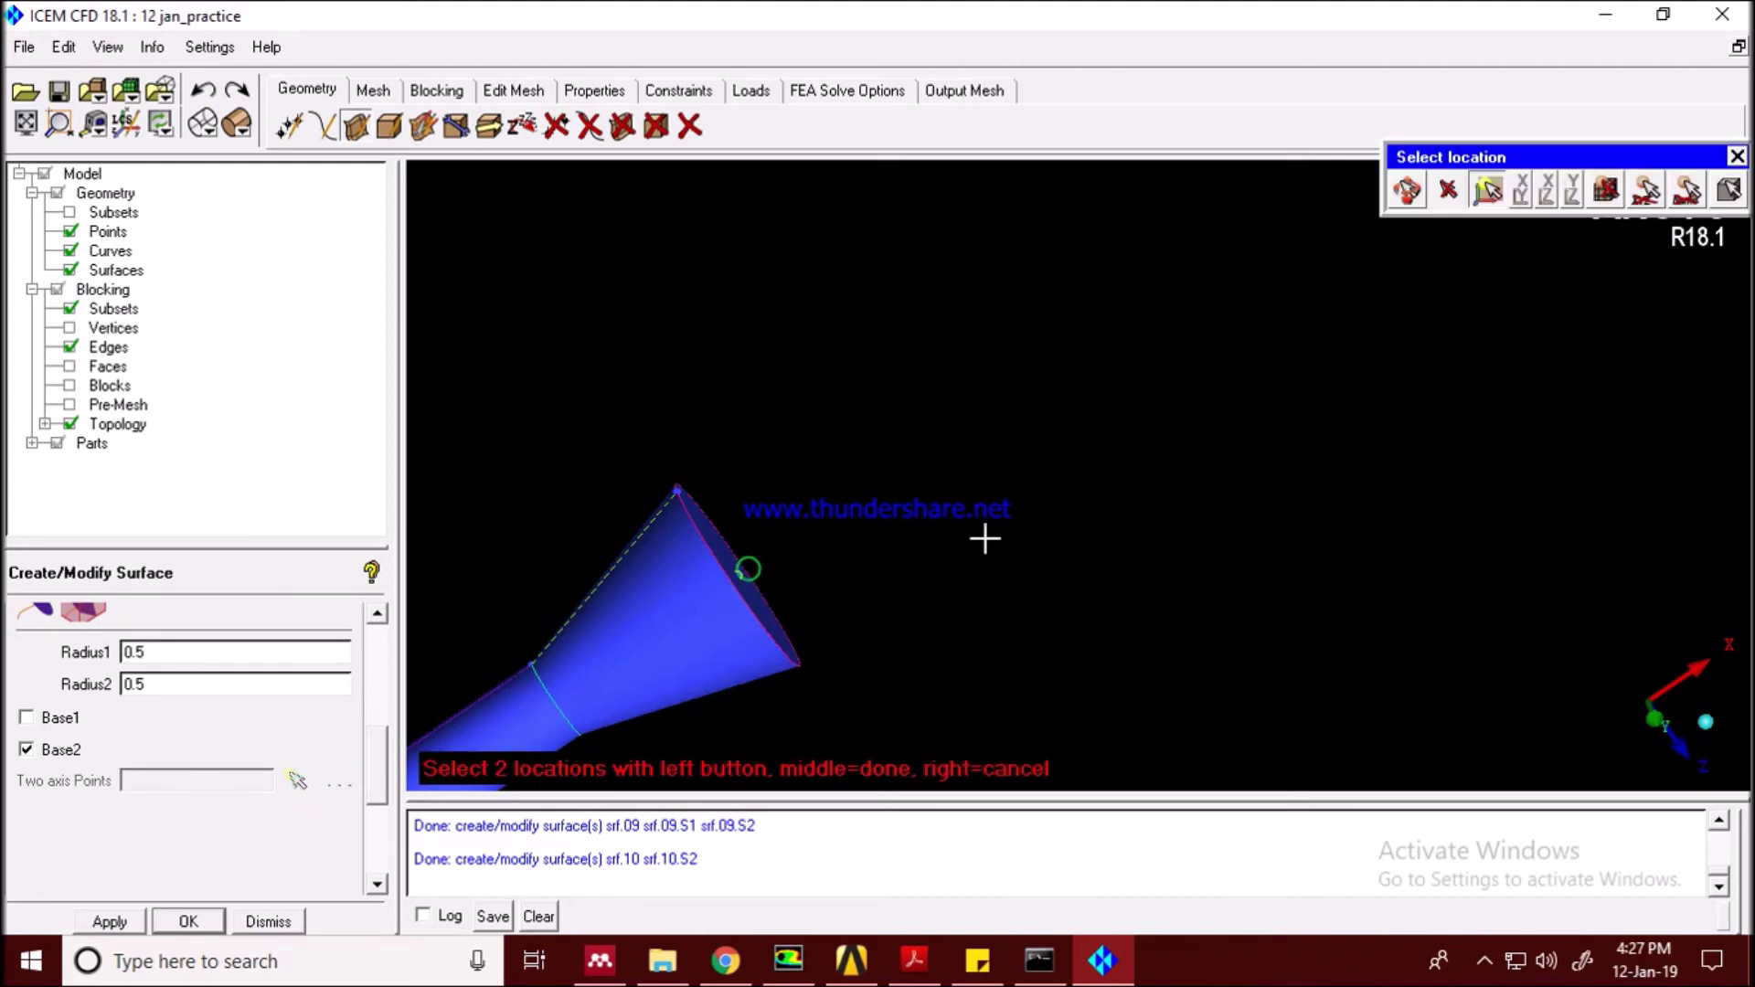
scroll(984, 536, "down", 3)
left_click(1251, 293)
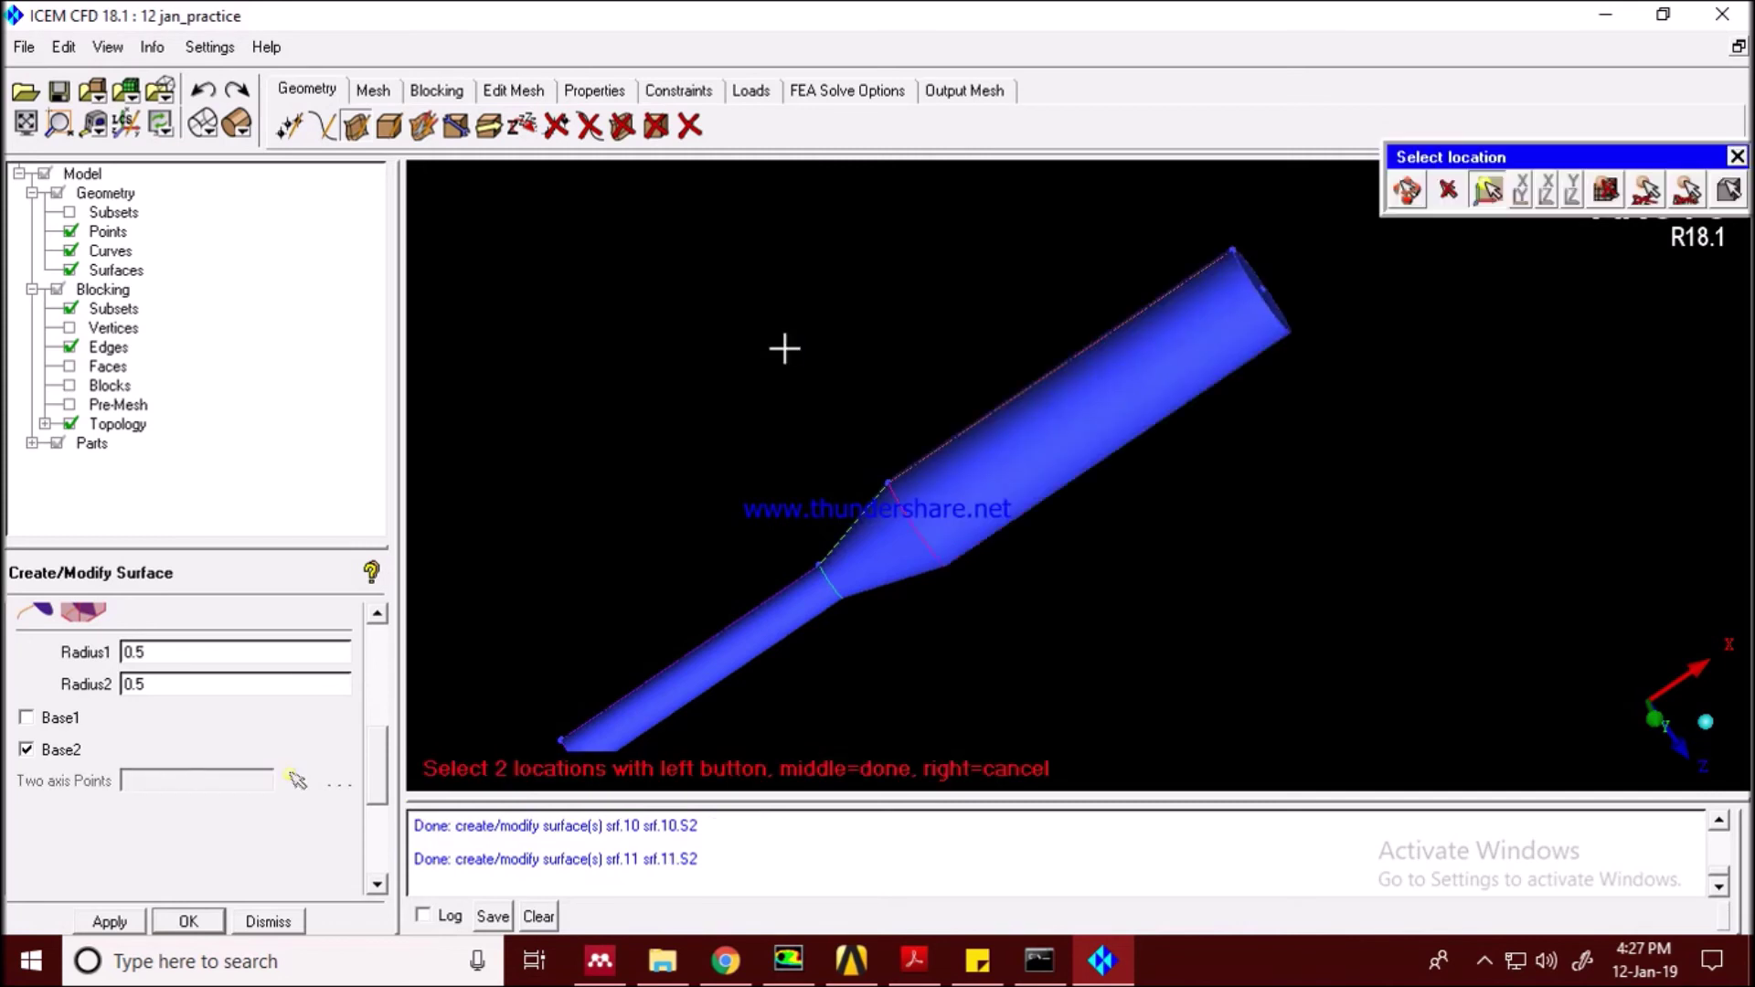
scroll(742, 413, "down", 2)
middle_click(741, 412)
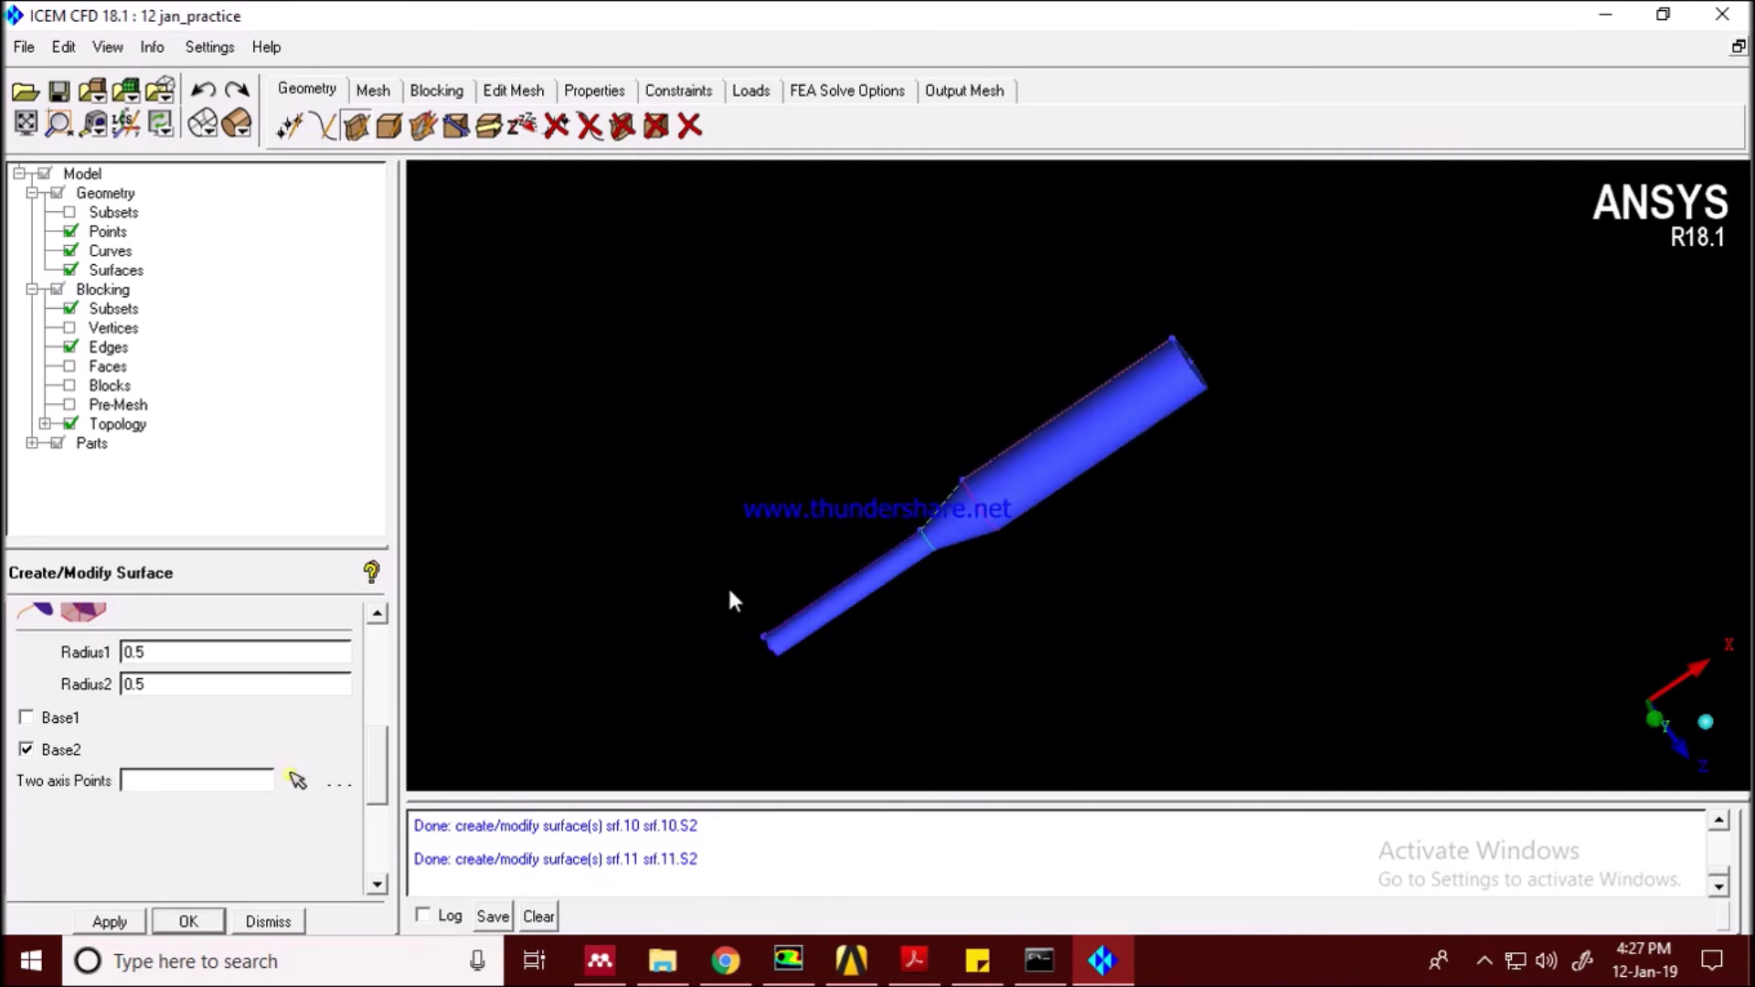
scroll(800, 513, "down", 2)
scroll(781, 555, "up", 3)
scroll(778, 556, "up", 1)
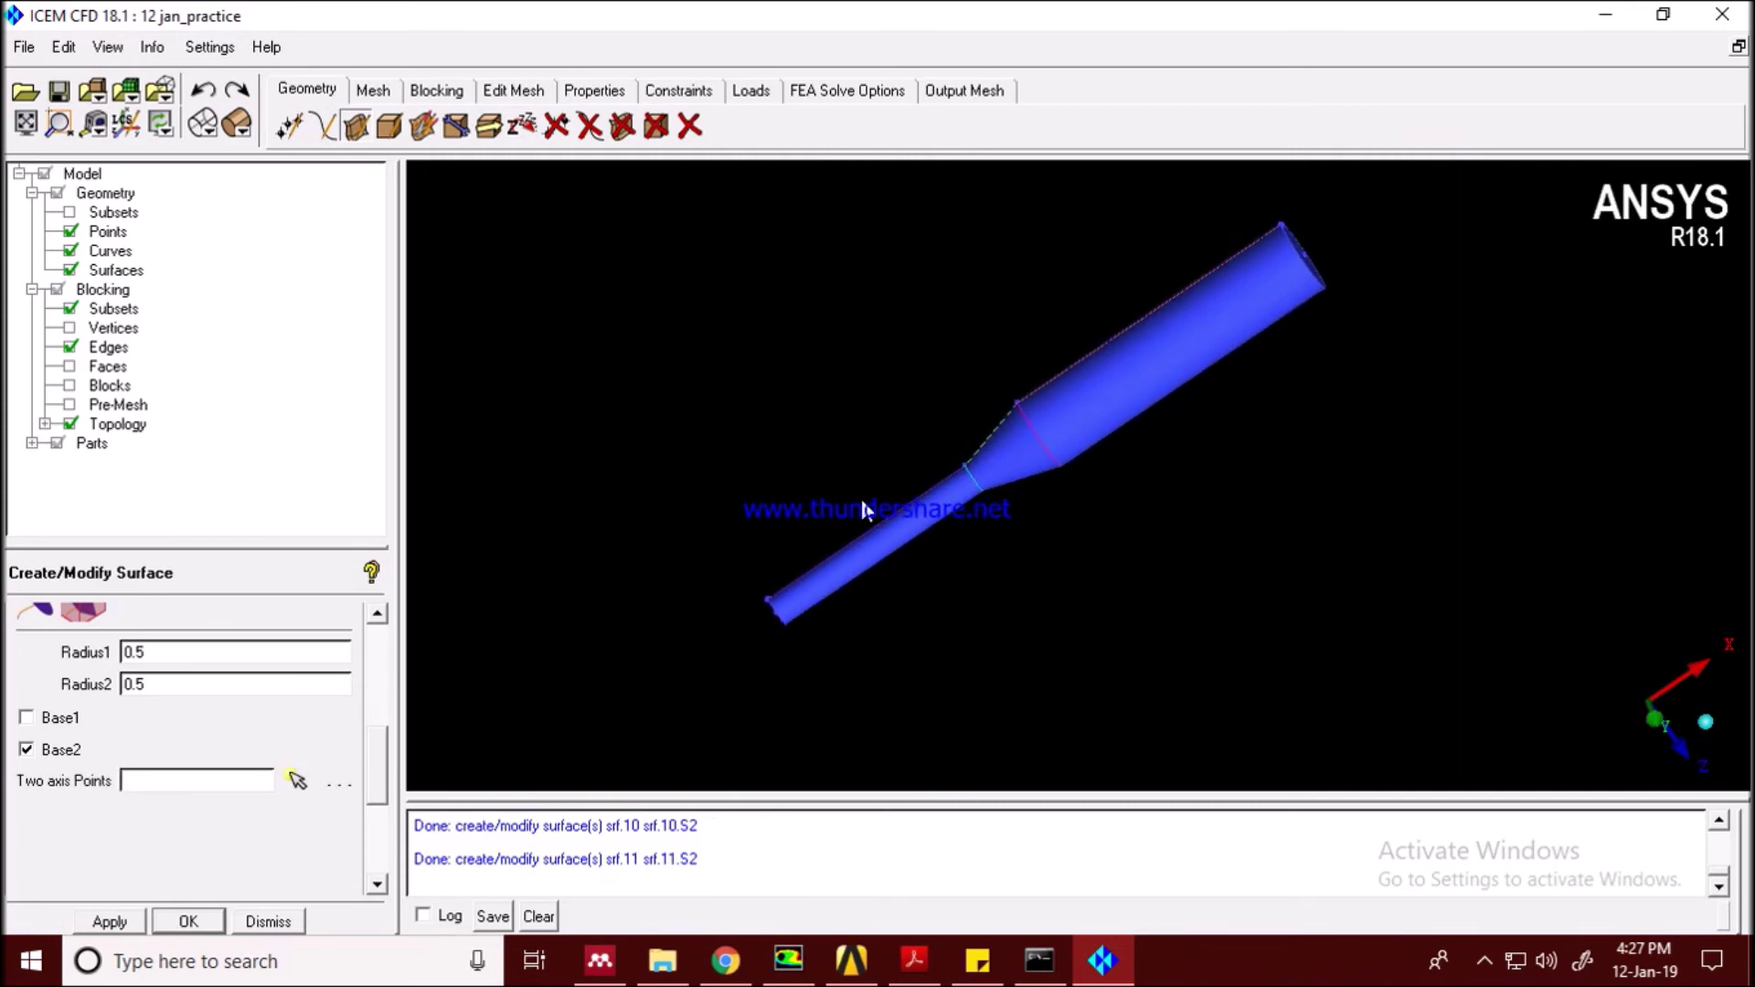
scroll(859, 494, "up", 1)
scroll(866, 520, "up", 1)
mouse_move(808, 593)
left_mouse_down()
mouse_move(931, 434)
mouse_move(955, 361)
mouse_move(931, 365)
mouse_move(931, 453)
left_mouse_up()
middle_click_drag(931, 453, 827, 514)
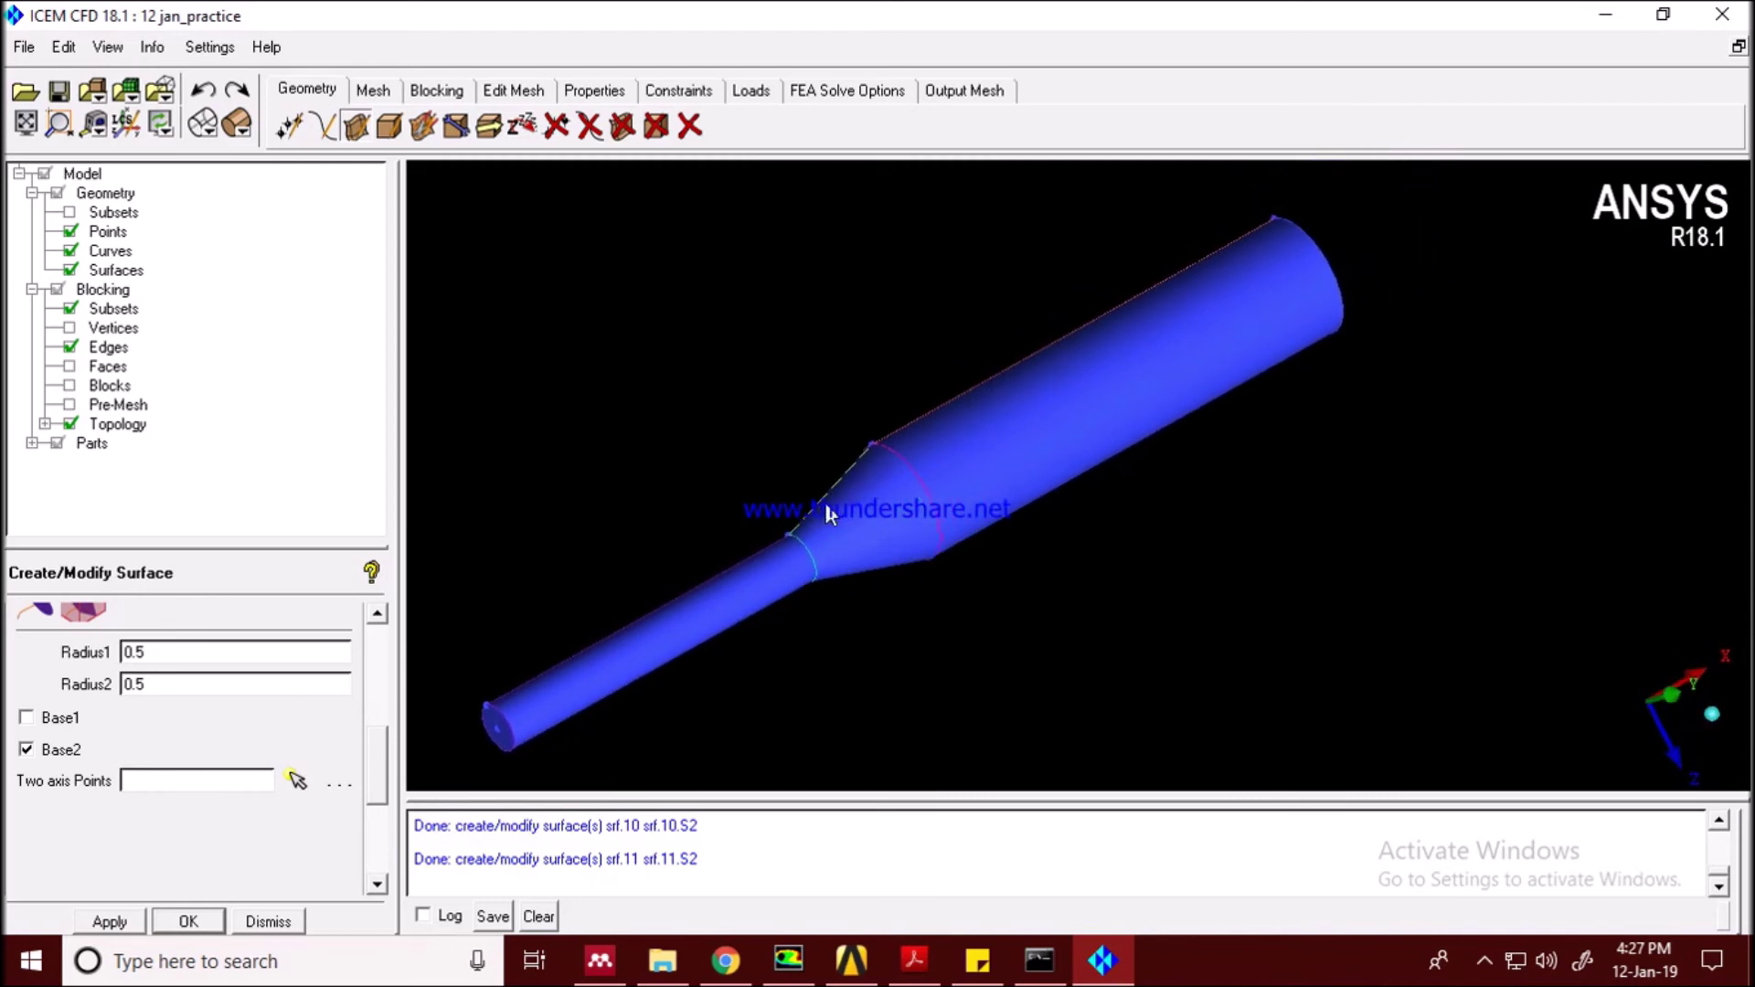
scroll(994, 459, "down", 1)
mouse_move(1034, 511)
left_mouse_down()
mouse_move(865, 655)
mouse_move(879, 667)
mouse_move(1170, 482)
left_mouse_up()
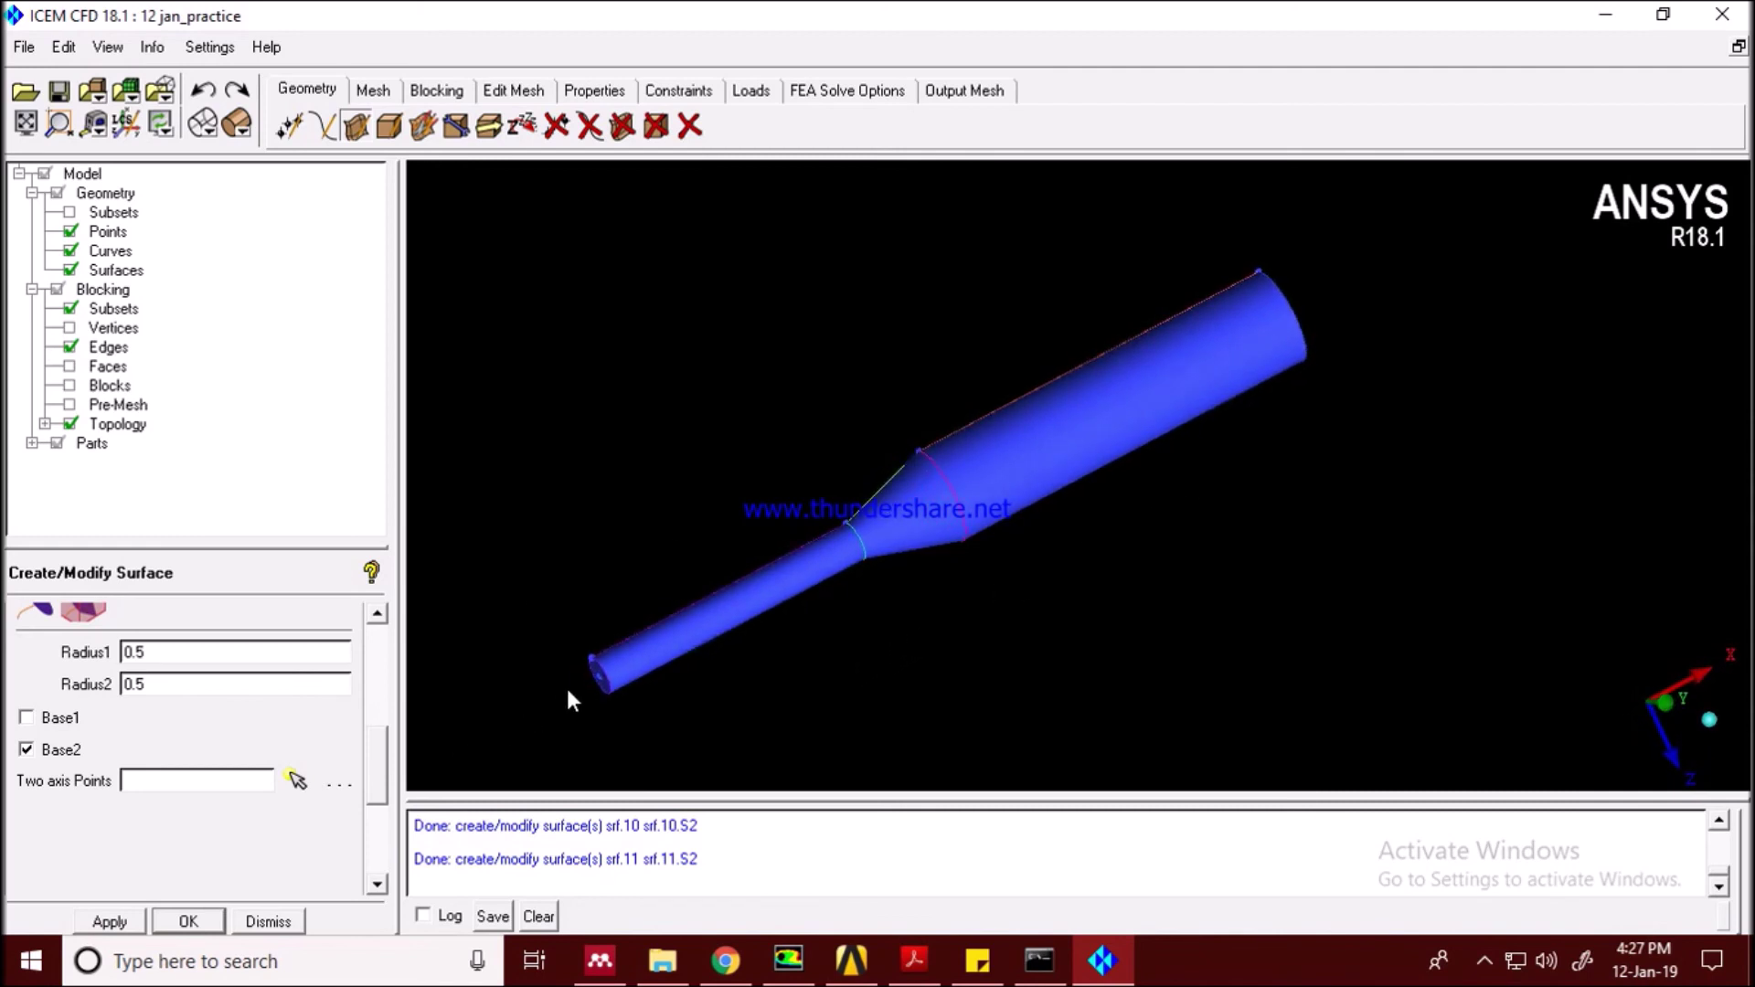
mouse_move(572, 699)
left_mouse_down()
mouse_move(752, 619)
mouse_move(635, 690)
mouse_move(539, 475)
left_mouse_up()
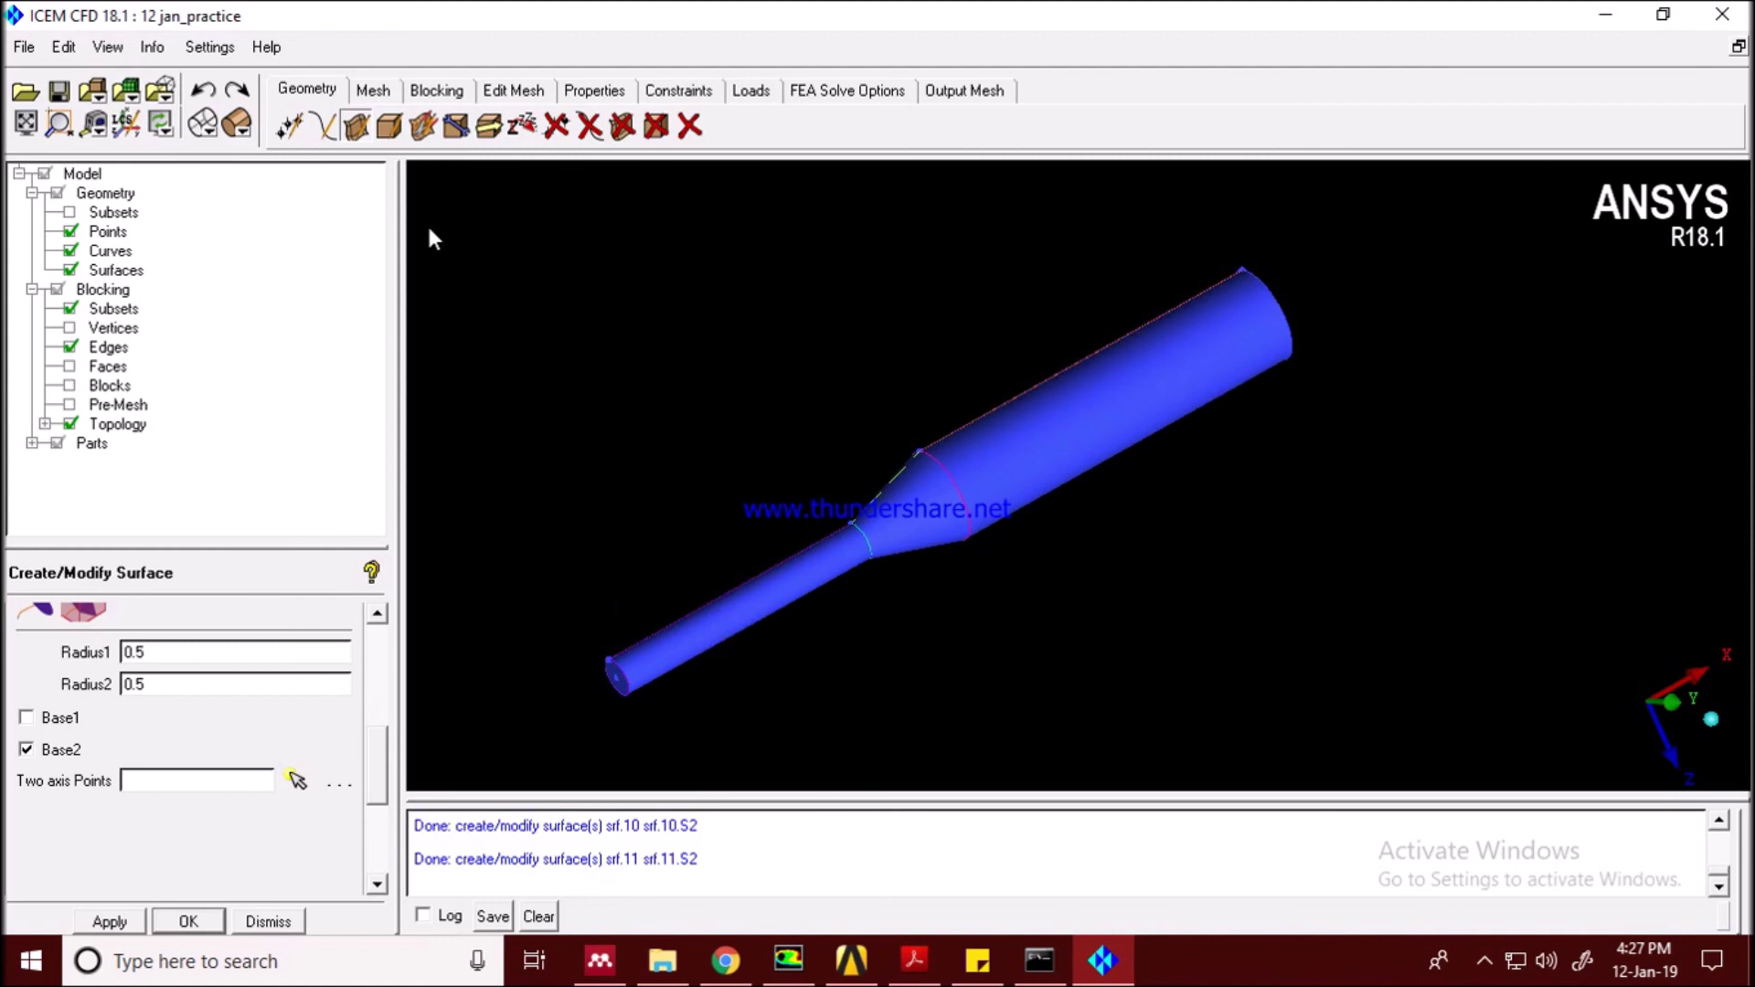